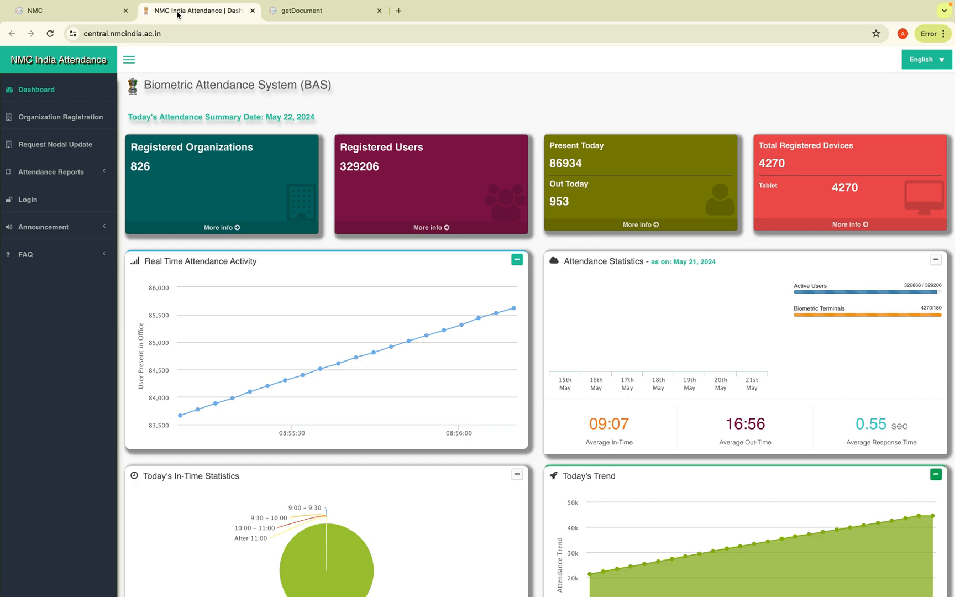
Switch to the NMC public notice PDF on AEBAS faculty attendance dated 18 December 2023
{"action": "left_click", "coordinate": [316, 18]}
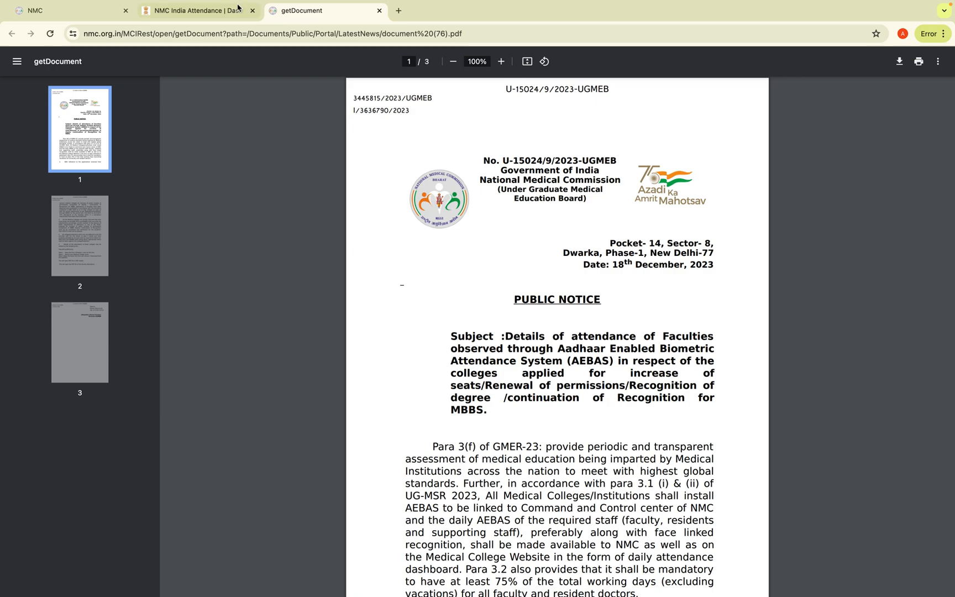
Return to the NMC India Attendance dashboard tab
{"action": "left_click", "coordinate": [211, 10]}
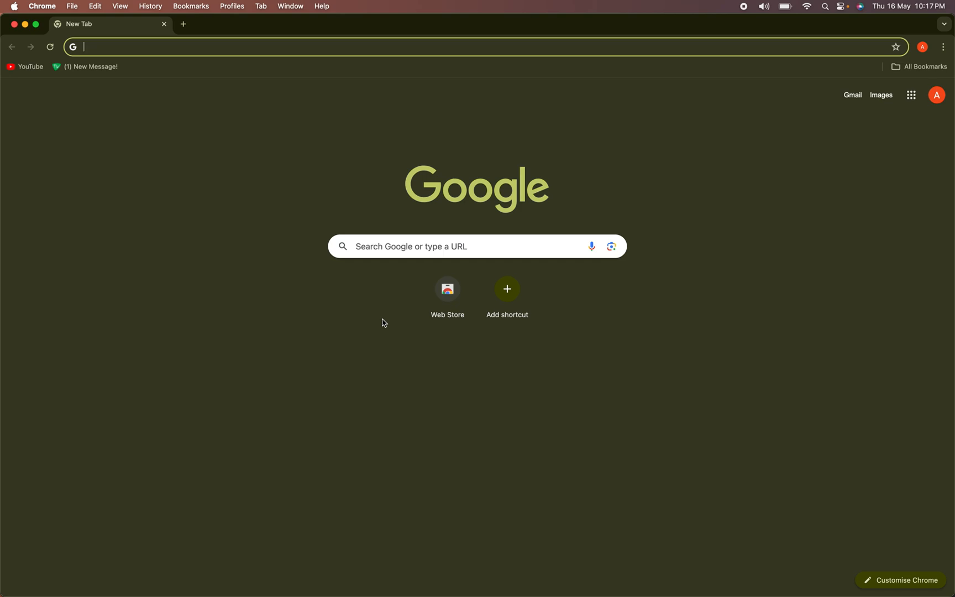
Search Google for 'nmc attendance dashboard' and open the NMC India Attendance dashboard result
{"action": "type", "text": "nmc"}
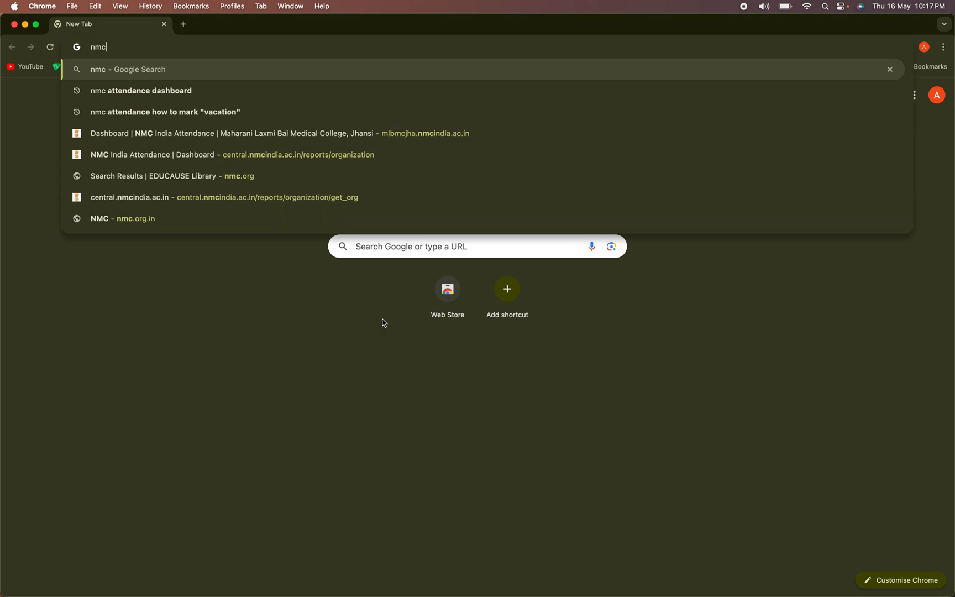
{"action": "type", "text": " attend"}
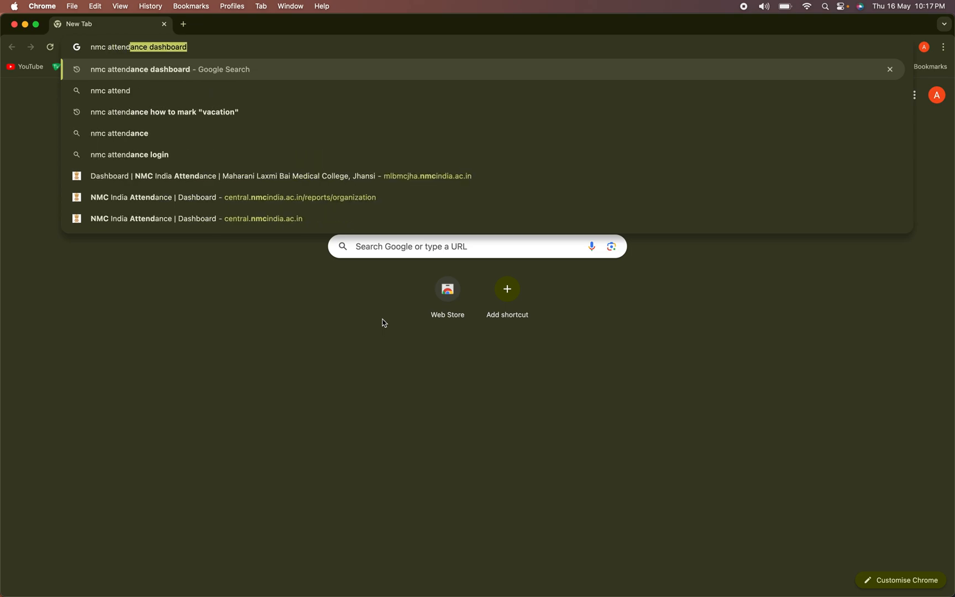
{"action": "type", "text": "ance dash"}
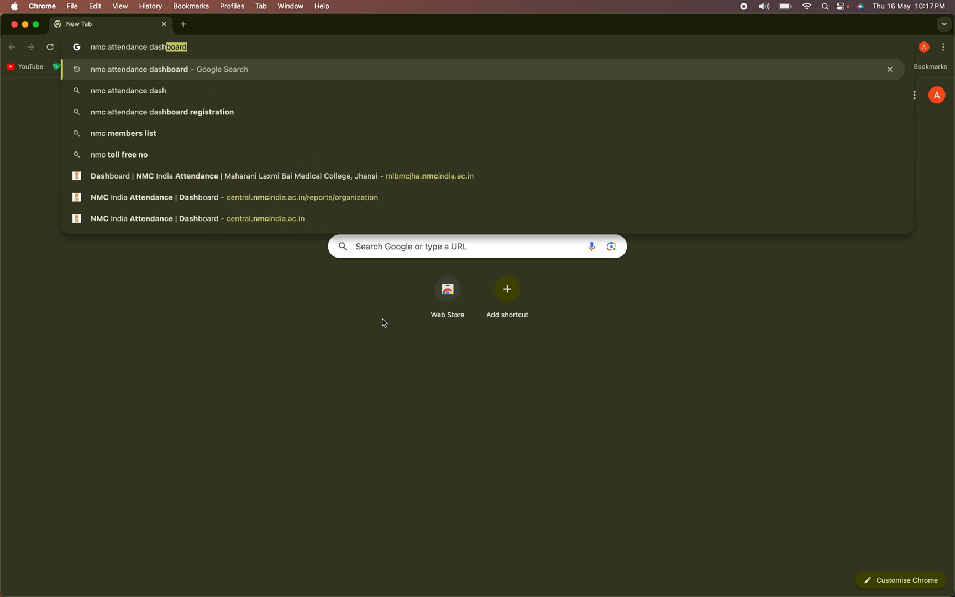
{"action": "type", "text": "board"}
{"action": "key", "text": "Return"}
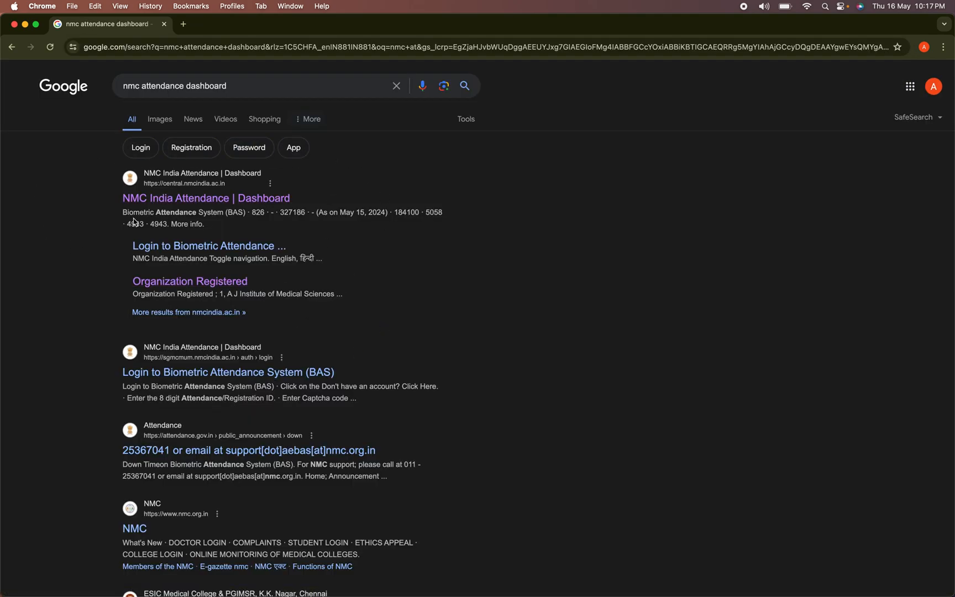
{"action": "left_click", "coordinate": [226, 201]}
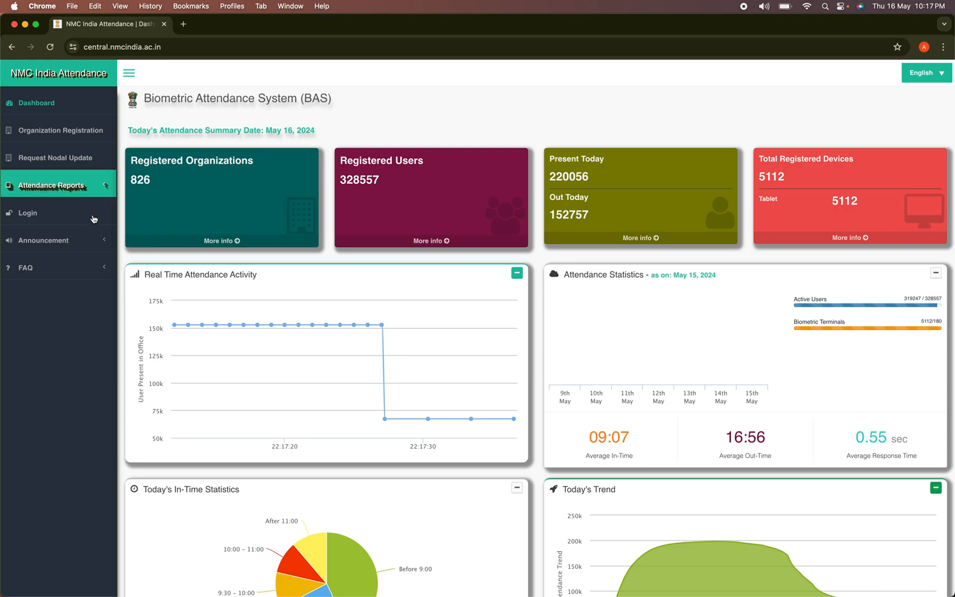
Open the Registered Organizations report and filter it by 'kanpur' to list the three Kanpur colleges
{"action": "left_click", "coordinate": [223, 242]}
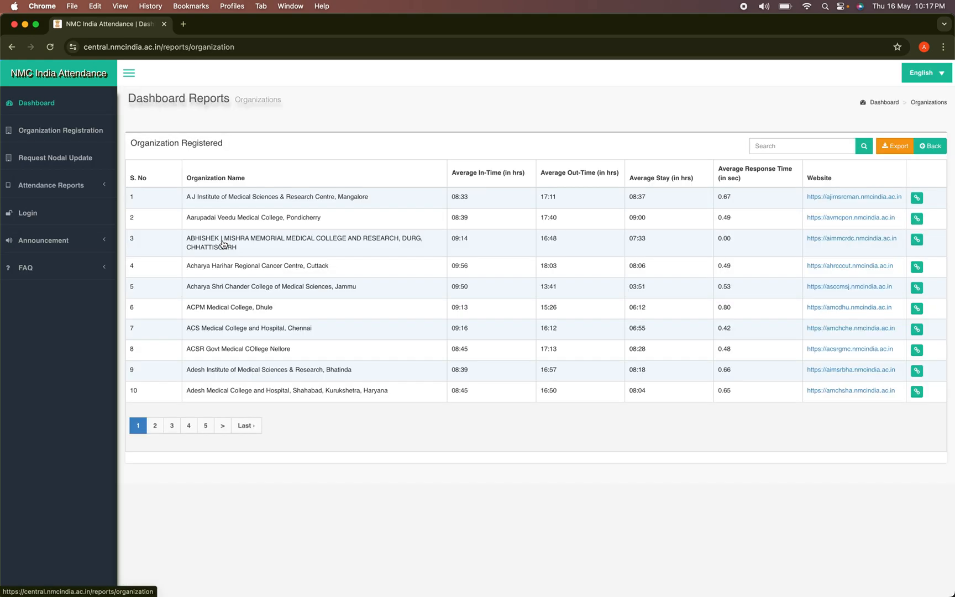
{"action": "left_click", "coordinate": [782, 148]}
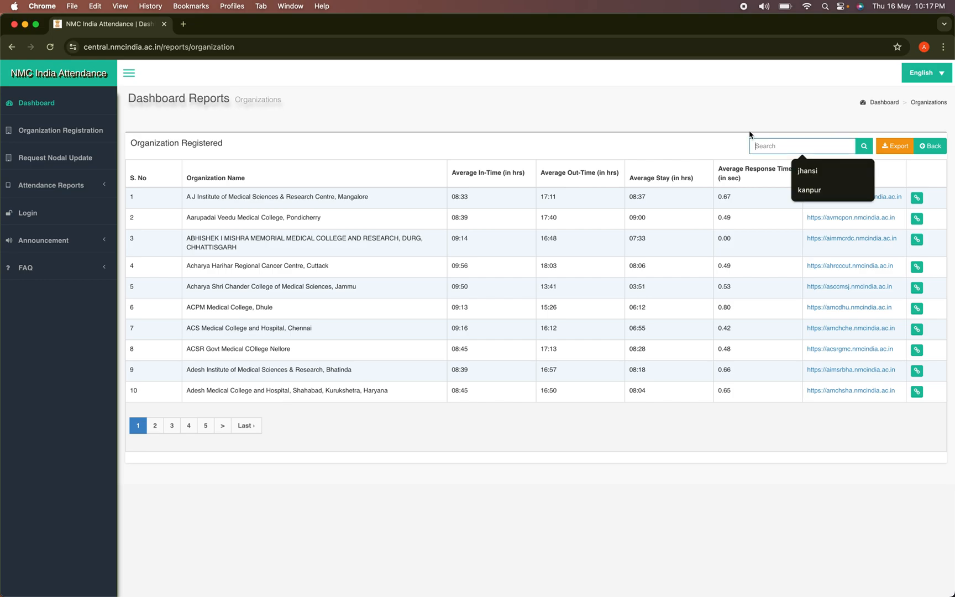
{"action": "type", "text": "kanp"}
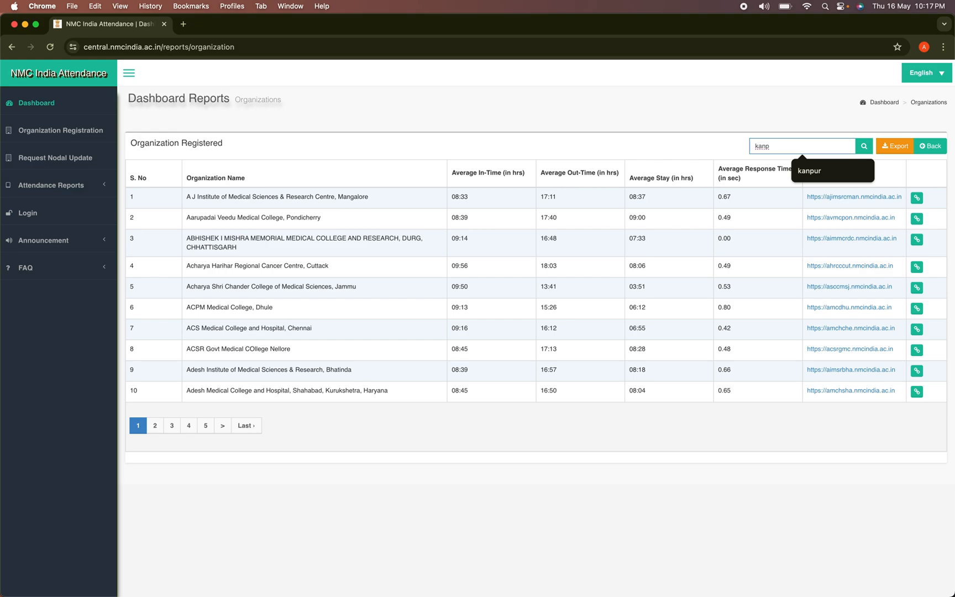
{"action": "type", "text": "ur"}
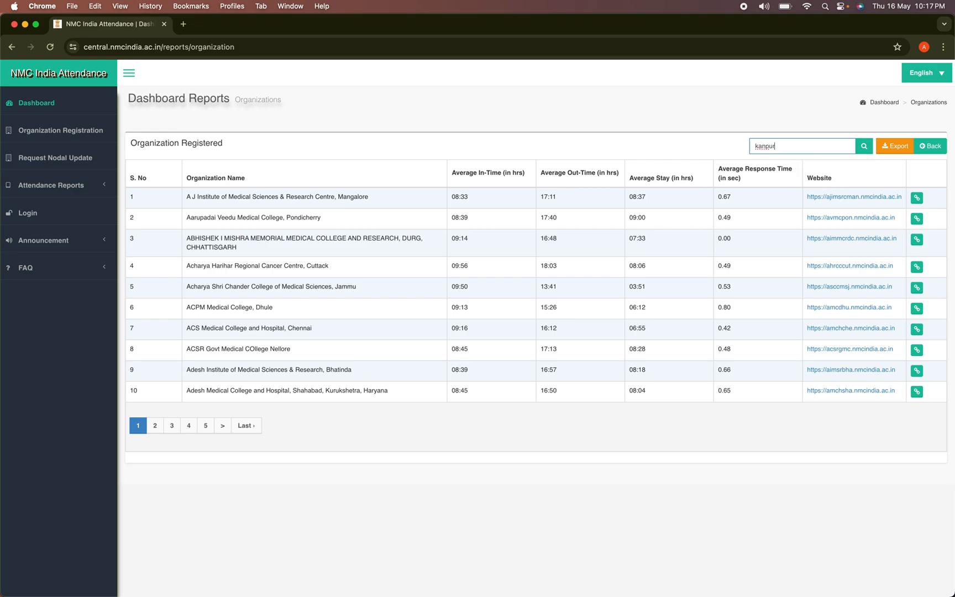
{"action": "left_click", "coordinate": [864, 148]}
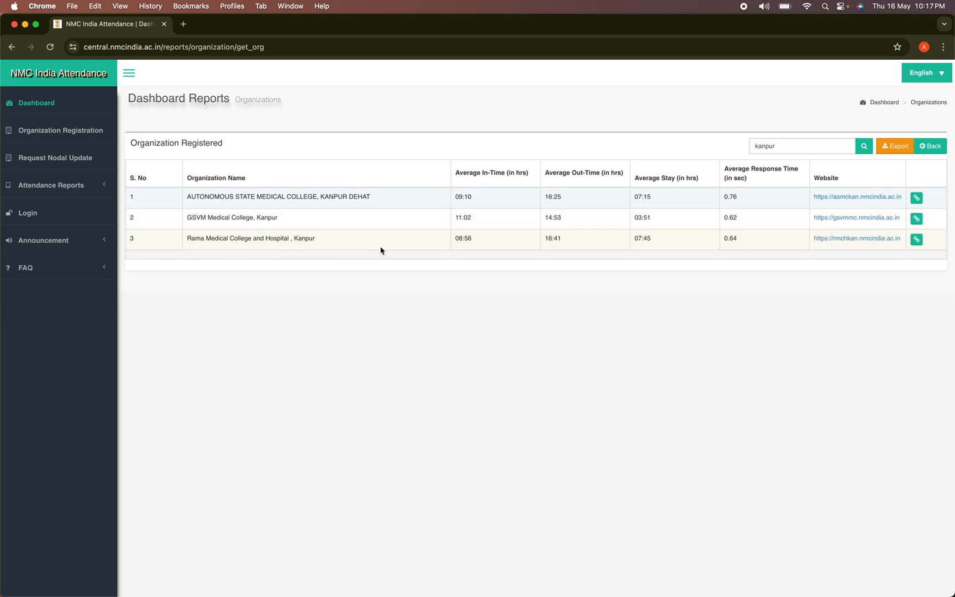
{"action": "double_click", "coordinate": [784, 147]}
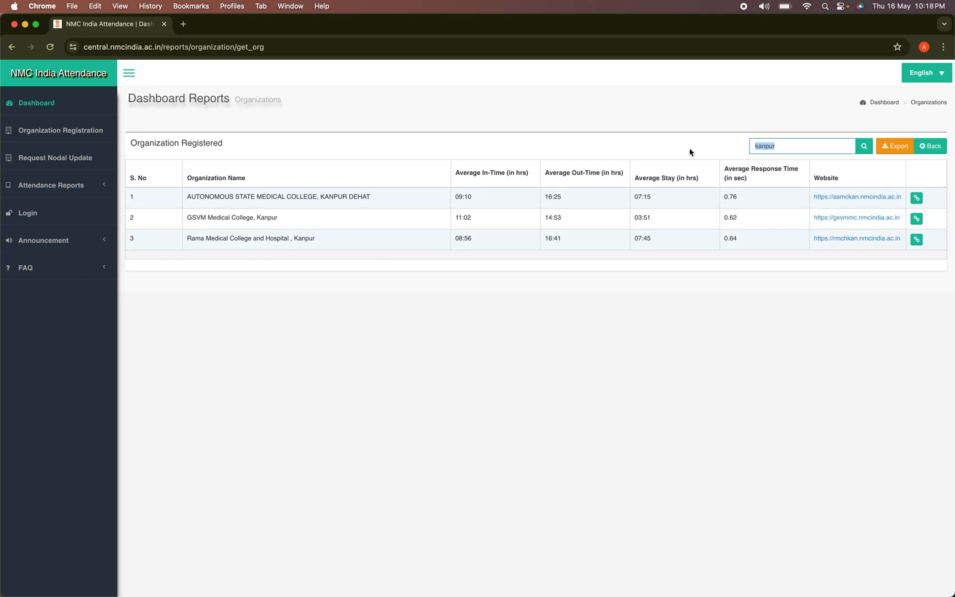
Filter organizations by 'Jhansi' and open Maharani Laxmi Bai Medical College's portal login page
{"action": "type", "text": "Jhansi"}
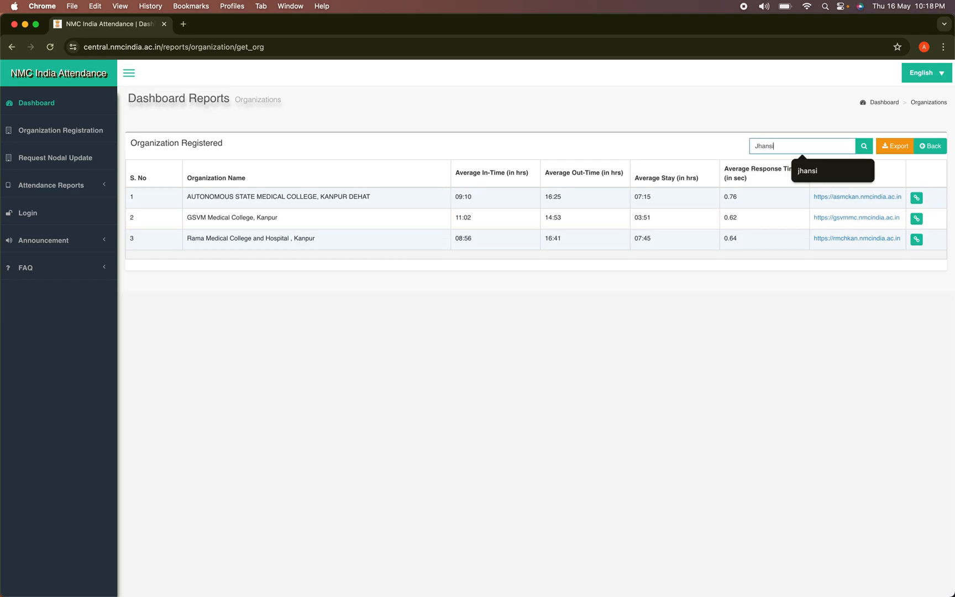
{"action": "left_click", "coordinate": [865, 147]}
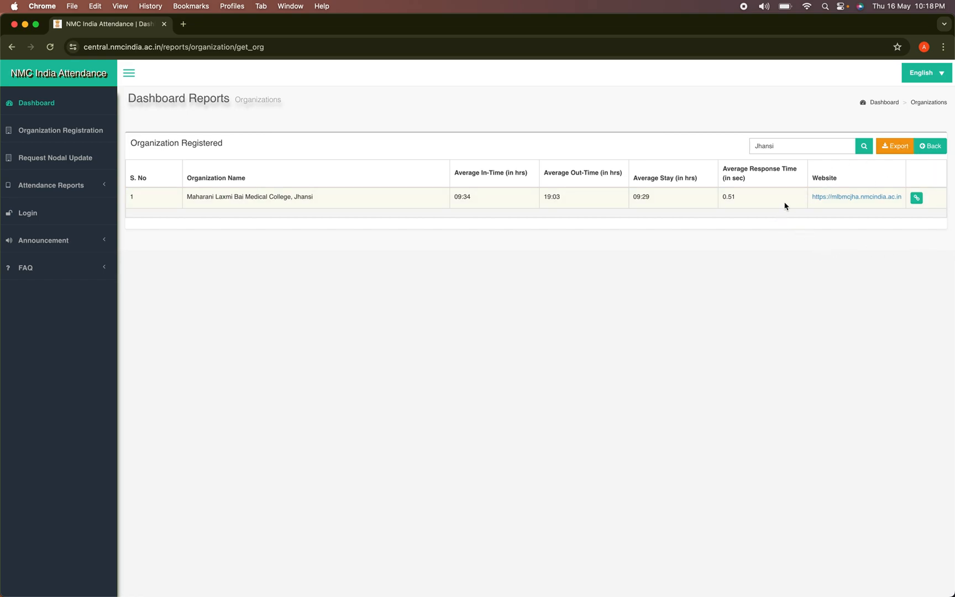
{"action": "left_click", "coordinate": [862, 197]}
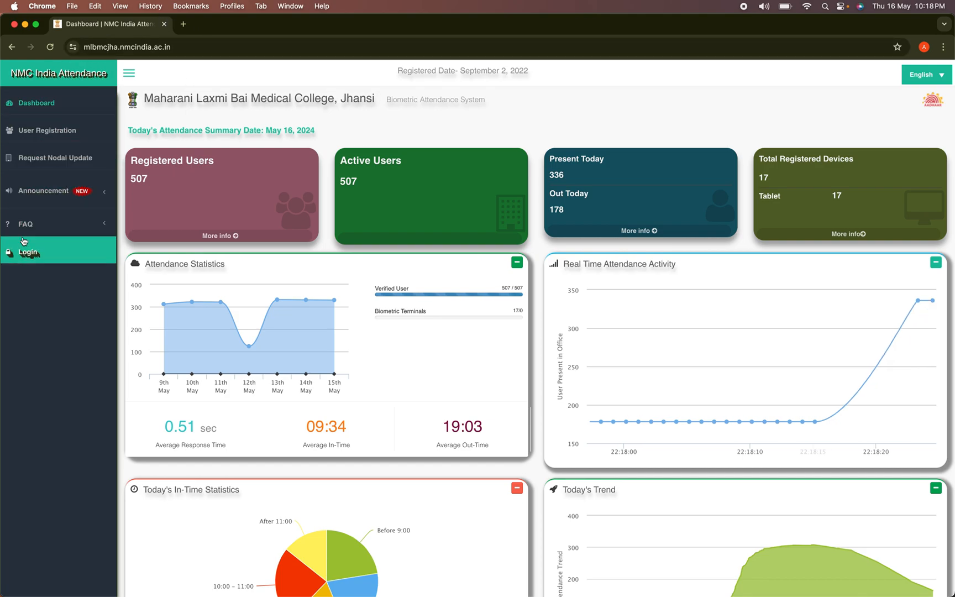
{"action": "left_click", "coordinate": [29, 256]}
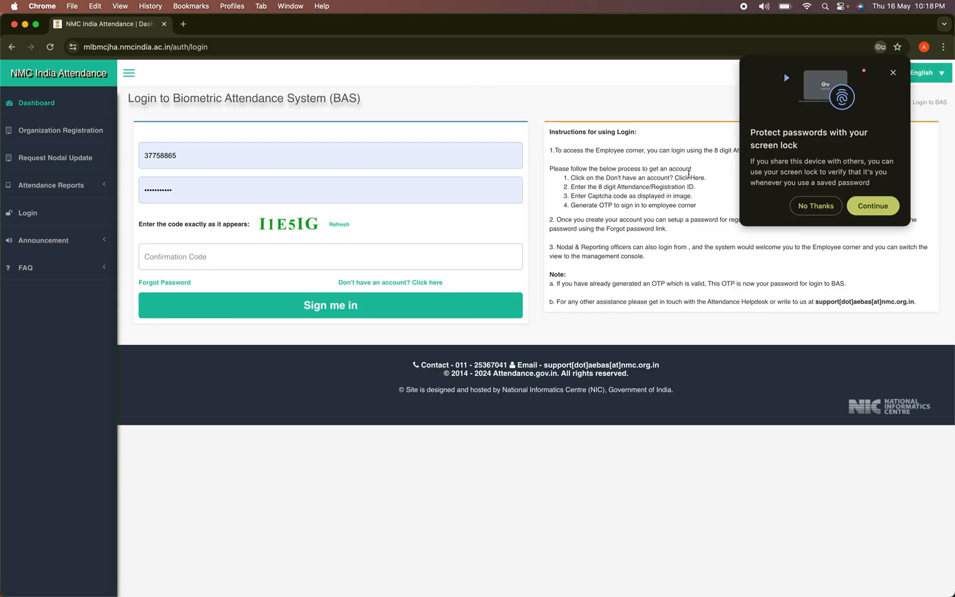
Dismiss the browser's password prompt and open the college portal's Forgot Password form
{"action": "left_click", "coordinate": [893, 72]}
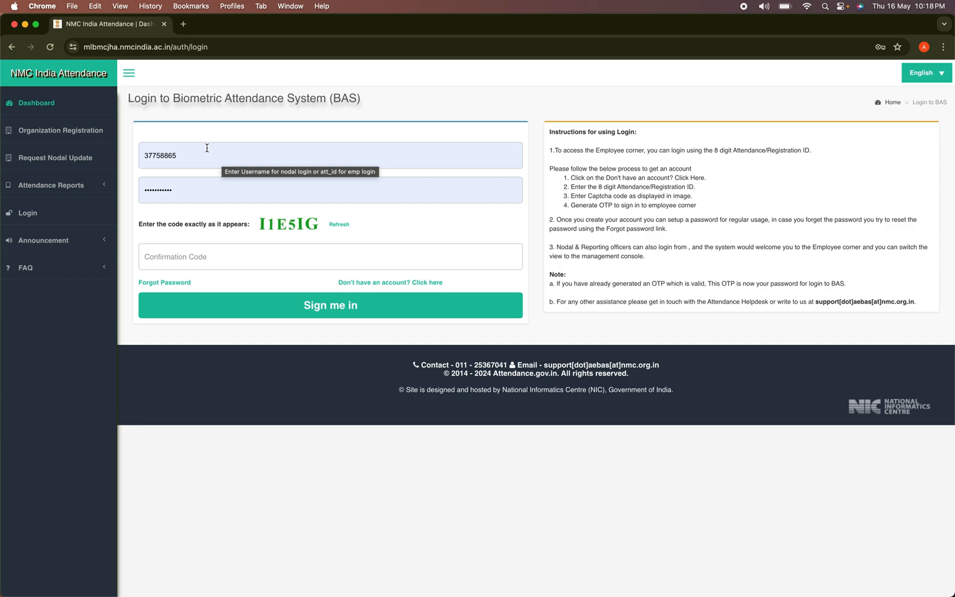
{"action": "left_click", "coordinate": [165, 282]}
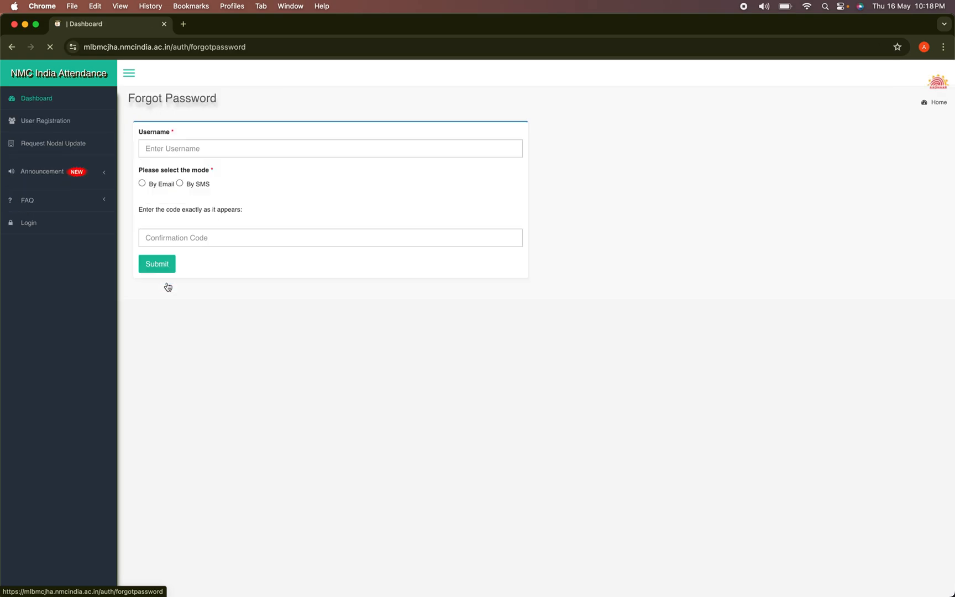
{"action": "left_click", "coordinate": [214, 143]}
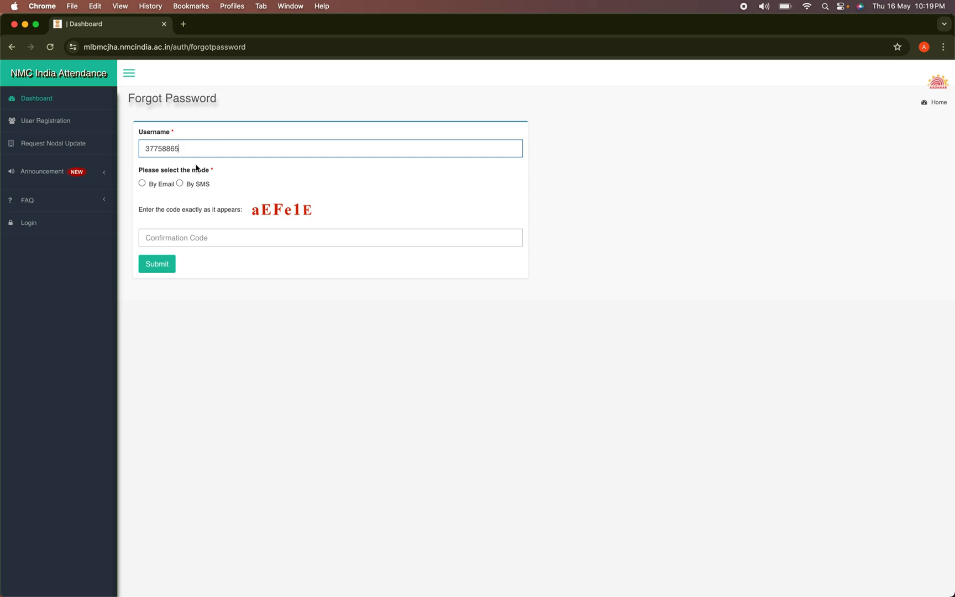
Request an SMS password-reset OTP for the employee's username, entering the confirmation code
{"action": "left_click", "coordinate": [180, 183]}
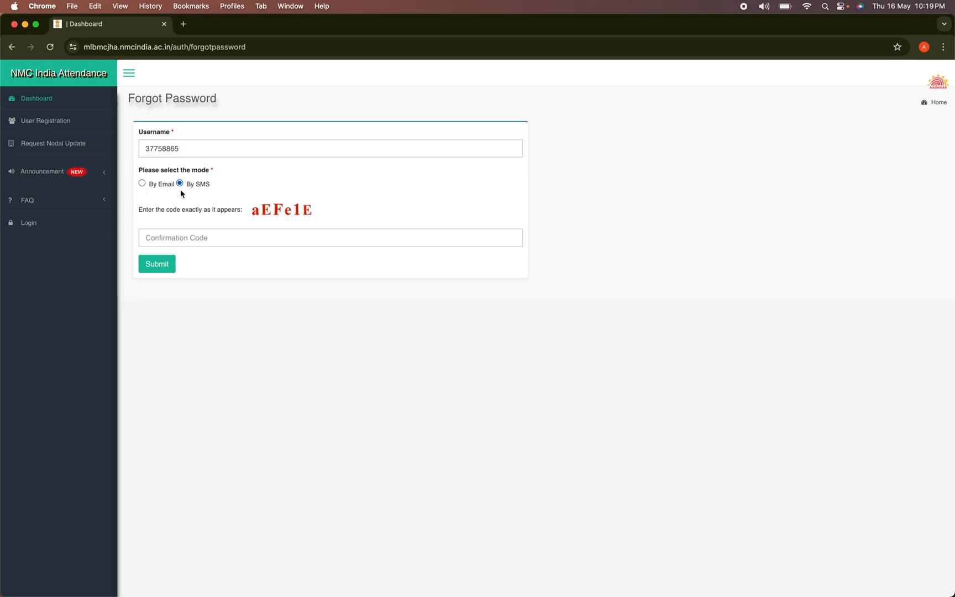
{"action": "left_click", "coordinate": [185, 243]}
{"action": "type", "text": "aEFe1E"}
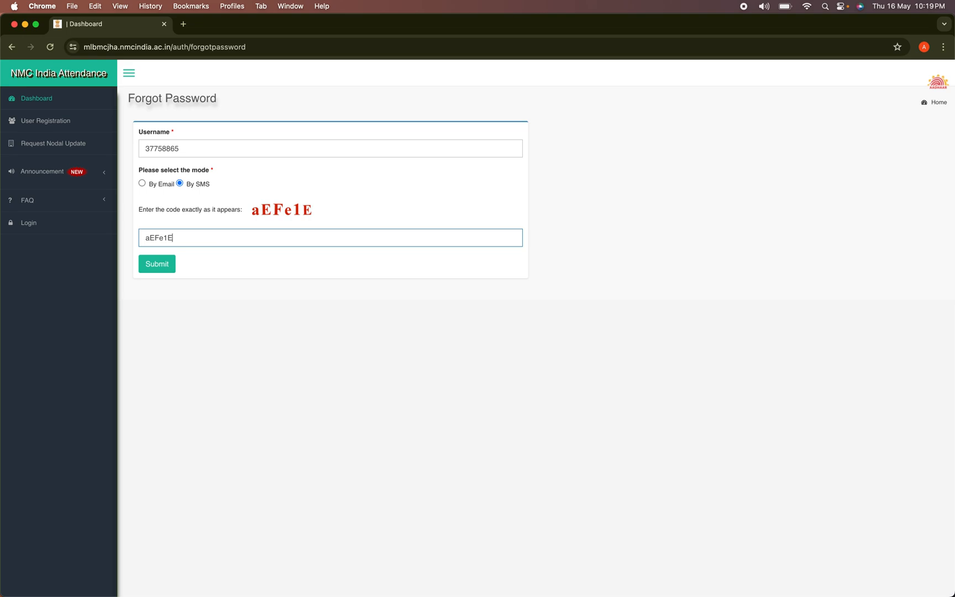
{"action": "left_click", "coordinate": [162, 266]}
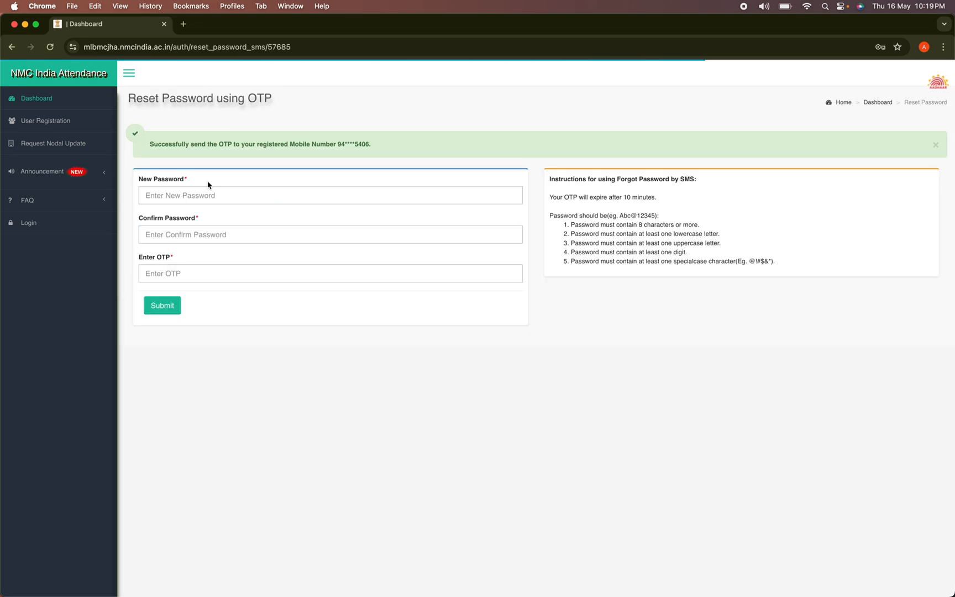
Enter the OTP and the new password twice, then submit the password reset
{"action": "left_click", "coordinate": [209, 197]}
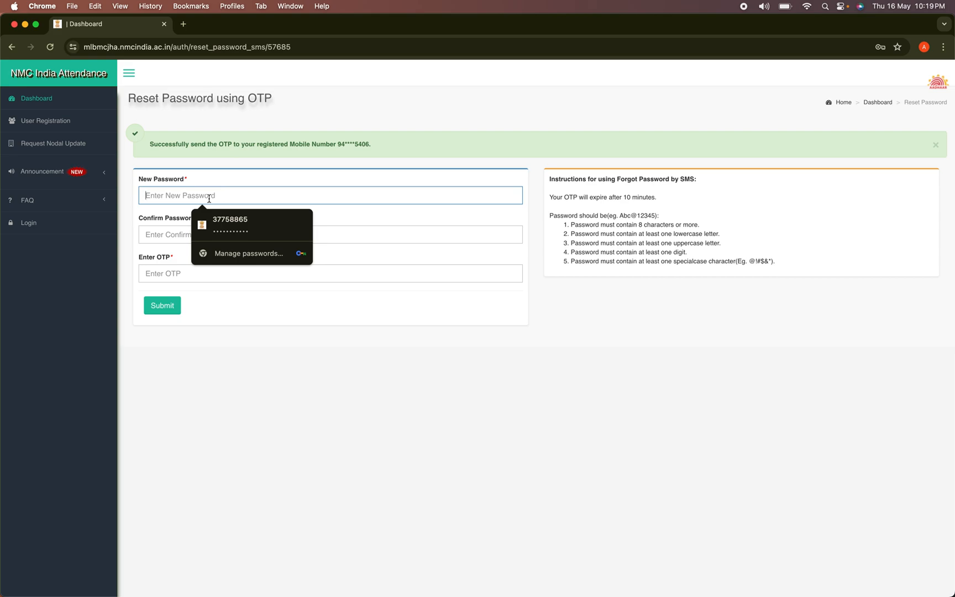
{"action": "left_click", "coordinate": [154, 276]}
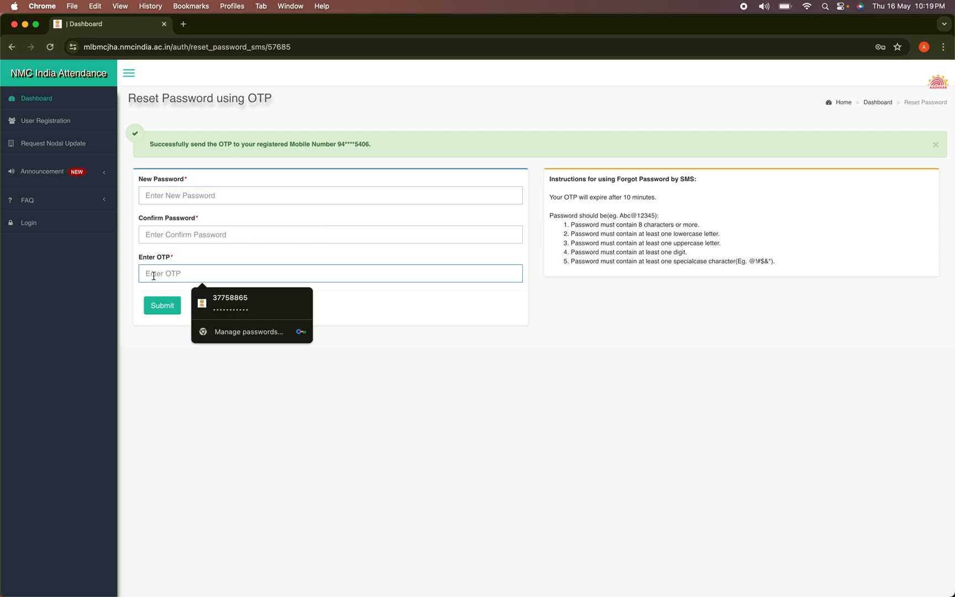
{"action": "type", "text": "1"}
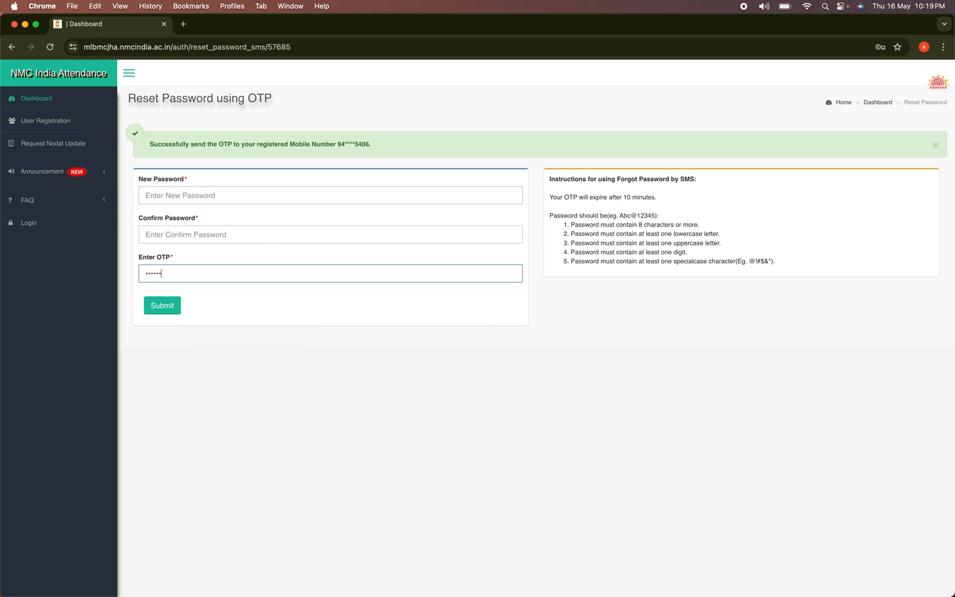
{"action": "left_click", "coordinate": [193, 197]}
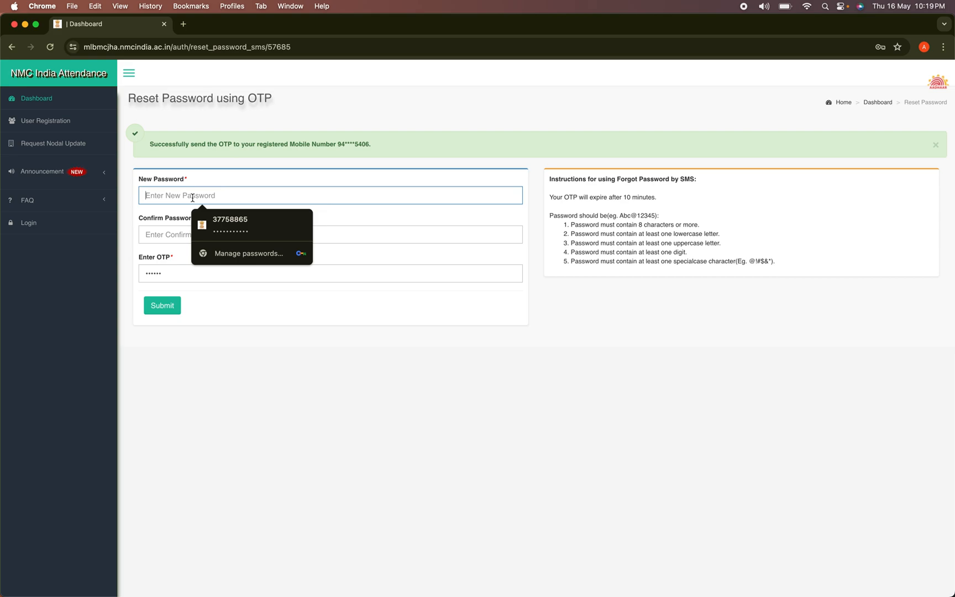
{"action": "type", "text": "a"}
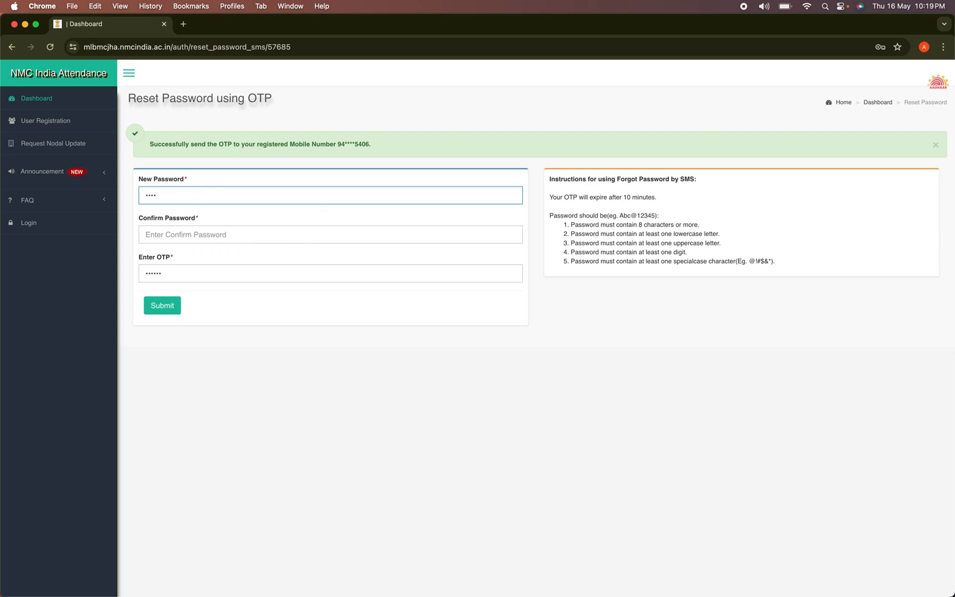
{"action": "key", "text": "BackSpace"}
{"action": "type", "text": "Ab"}
{"action": "left_click", "coordinate": [197, 235]}
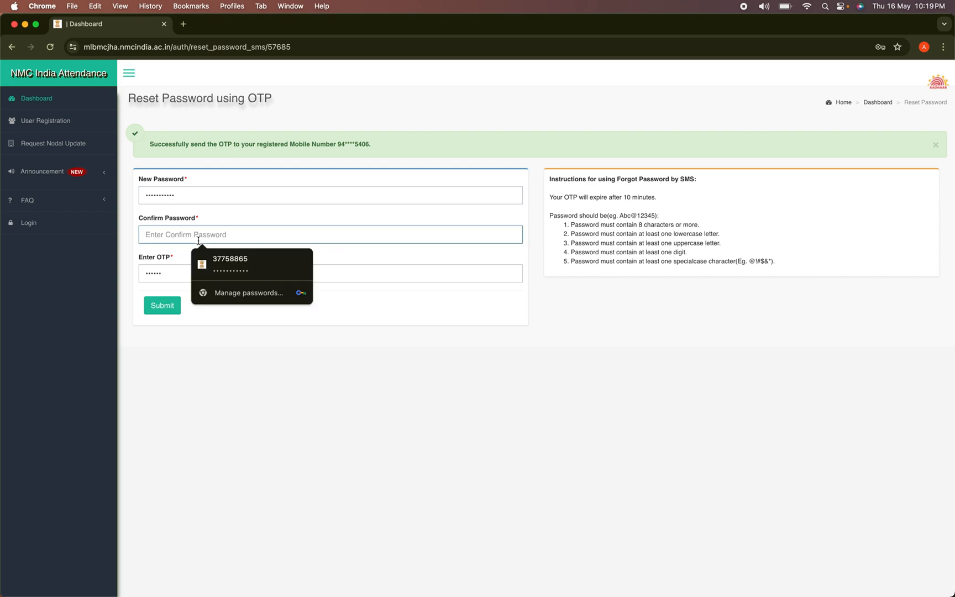
{"action": "type", "text": "A"}
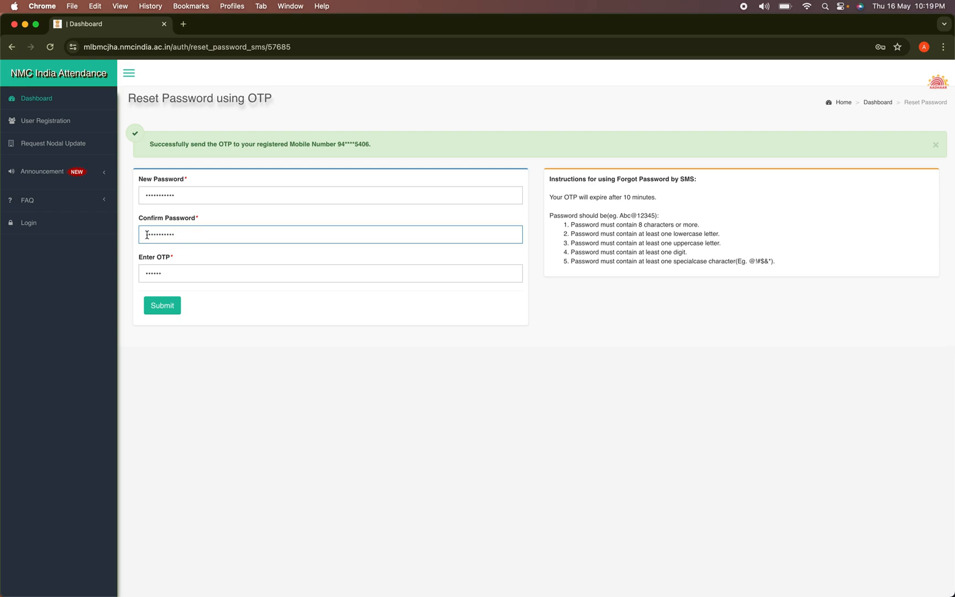
{"action": "left_click_drag", "start_coordinate": [149, 235], "coordinate": [143, 235]}
{"action": "type", "text": "A"}
{"action": "left_click", "coordinate": [165, 307]}
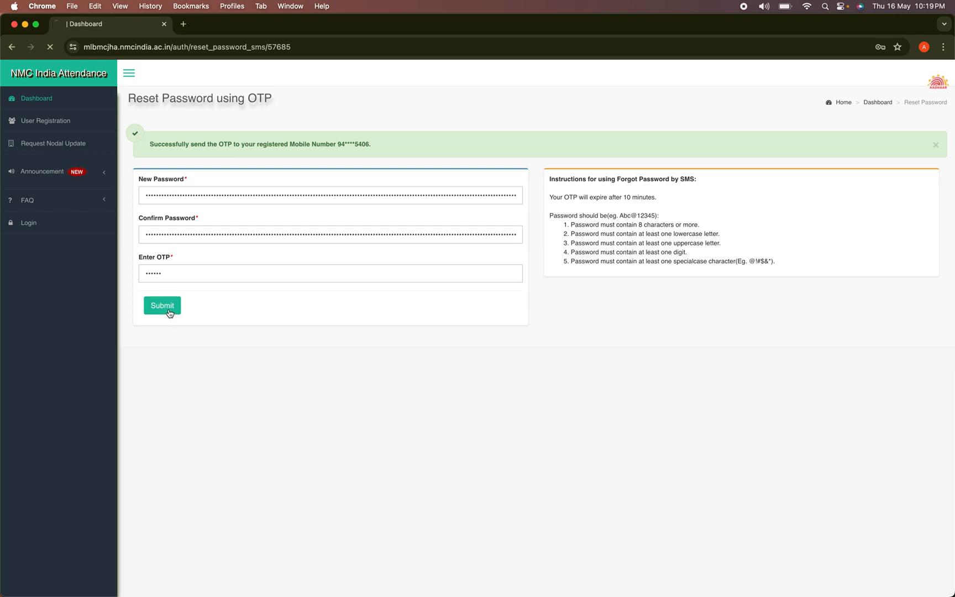
Let the browser save the new password, dismiss its notice, and go to the BAS login page
{"action": "left_click", "coordinate": [865, 208]}
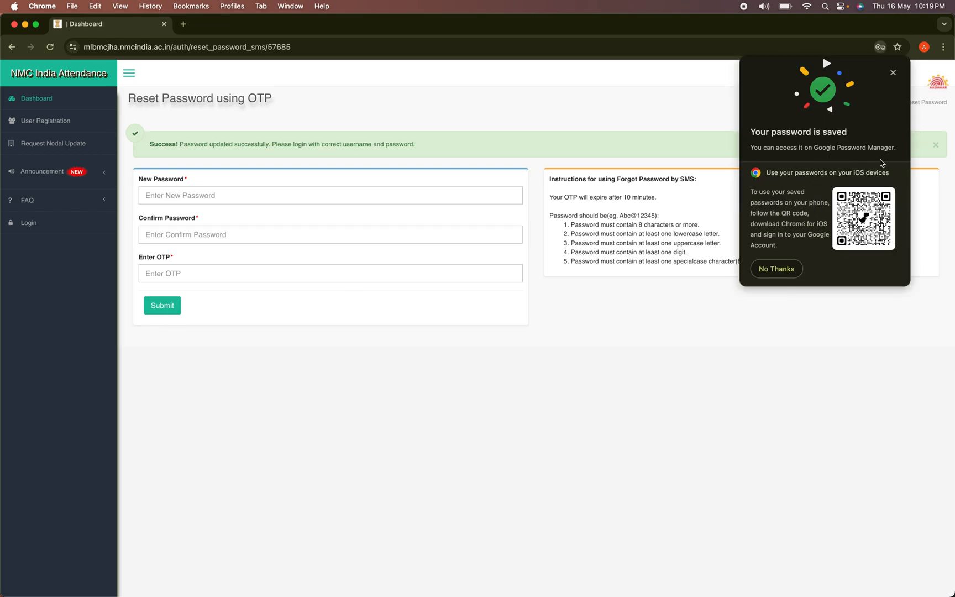
{"action": "left_click", "coordinate": [777, 272]}
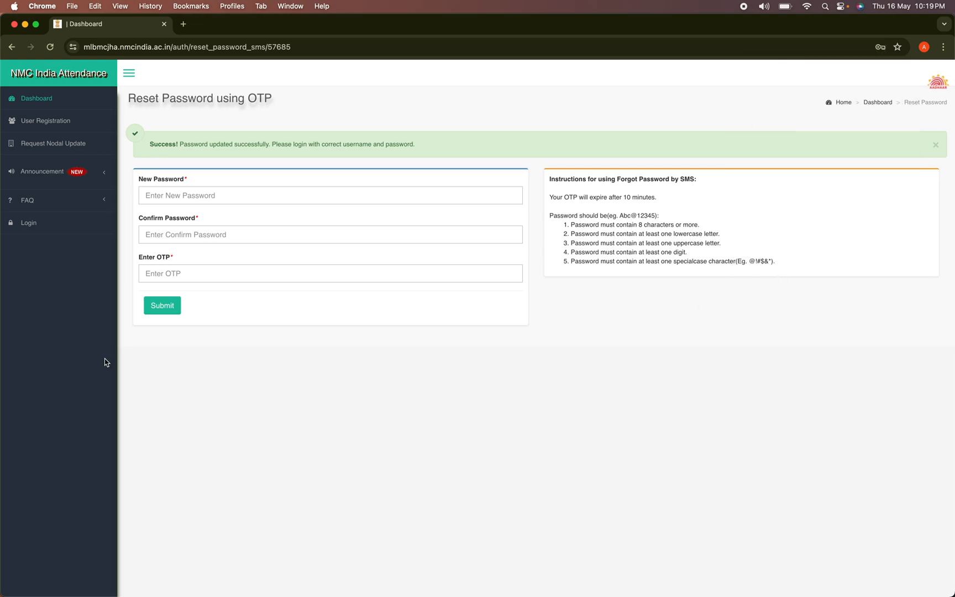
{"action": "left_click", "coordinate": [47, 222]}
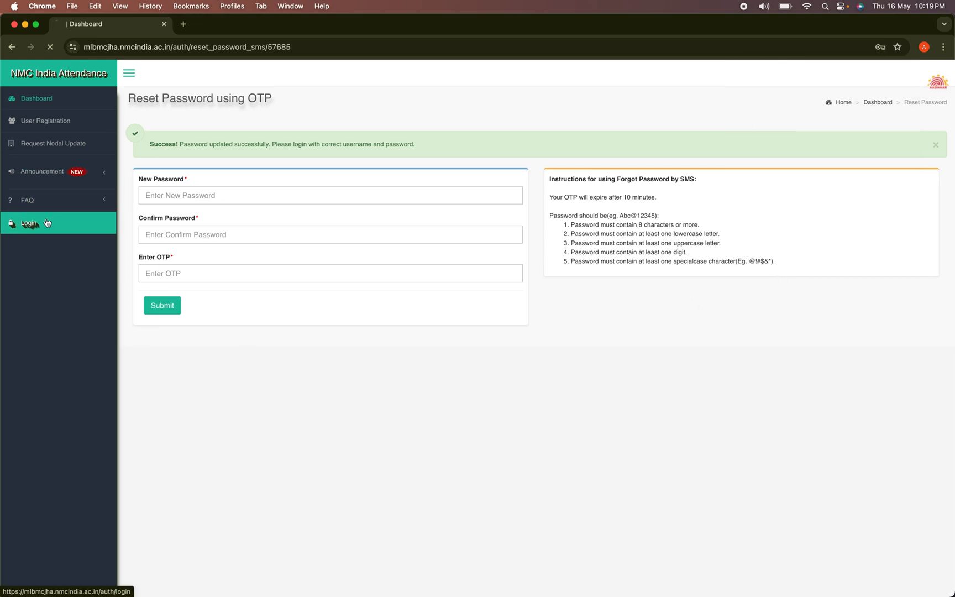
Enter the captcha confirmation code and sign in to the BAS User Corner
{"action": "left_click", "coordinate": [202, 247]}
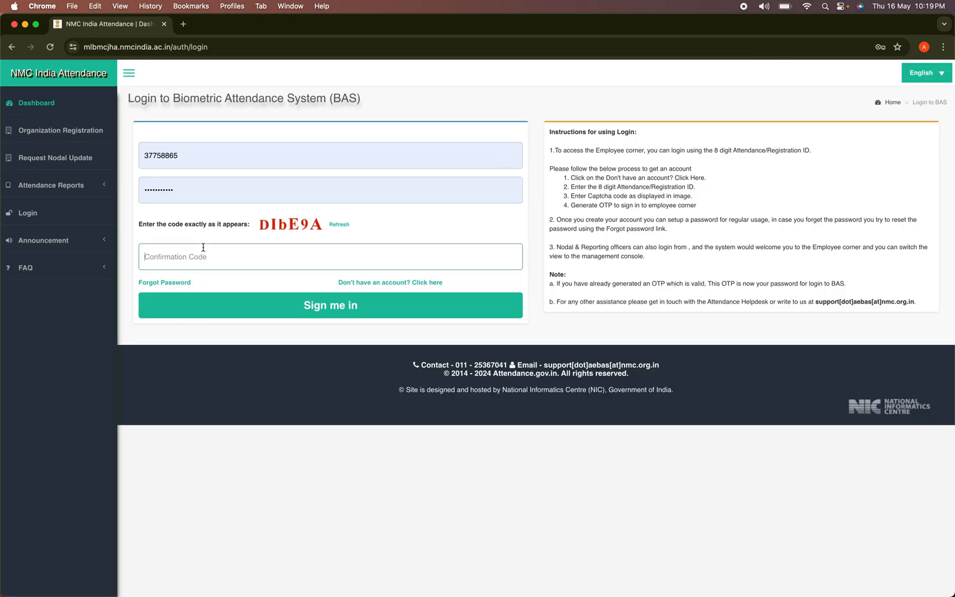
{"action": "type", "text": "DIbE9A"}
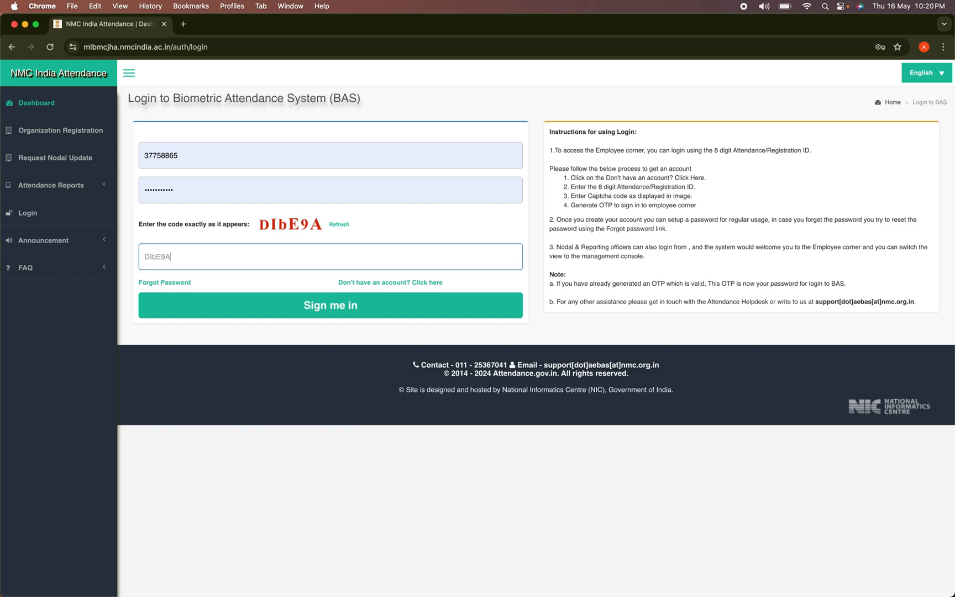
{"action": "left_click", "coordinate": [315, 311]}
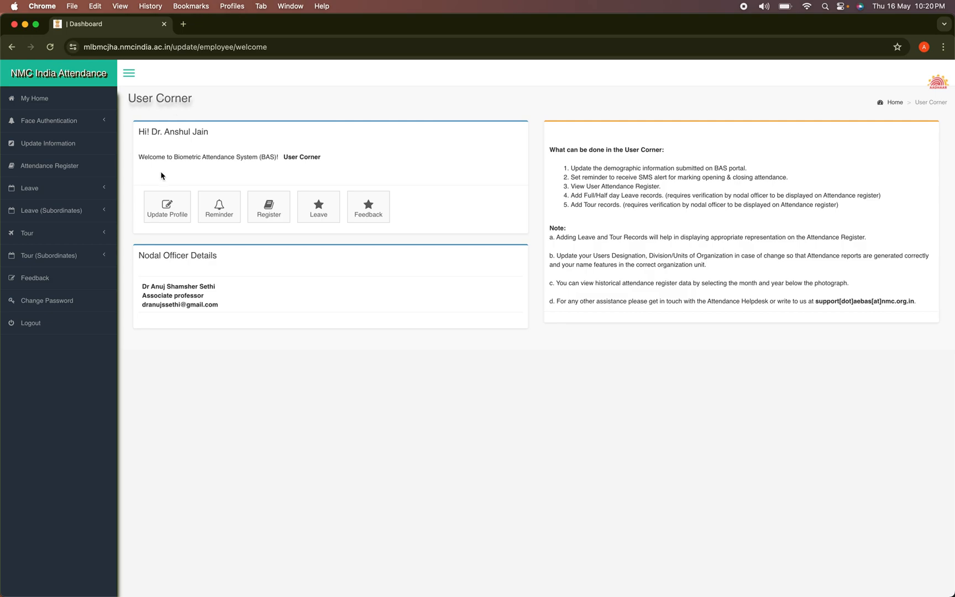
Review the profile's personal and organization details, then return to the public attendance dashboard
{"action": "left_click", "coordinate": [167, 209]}
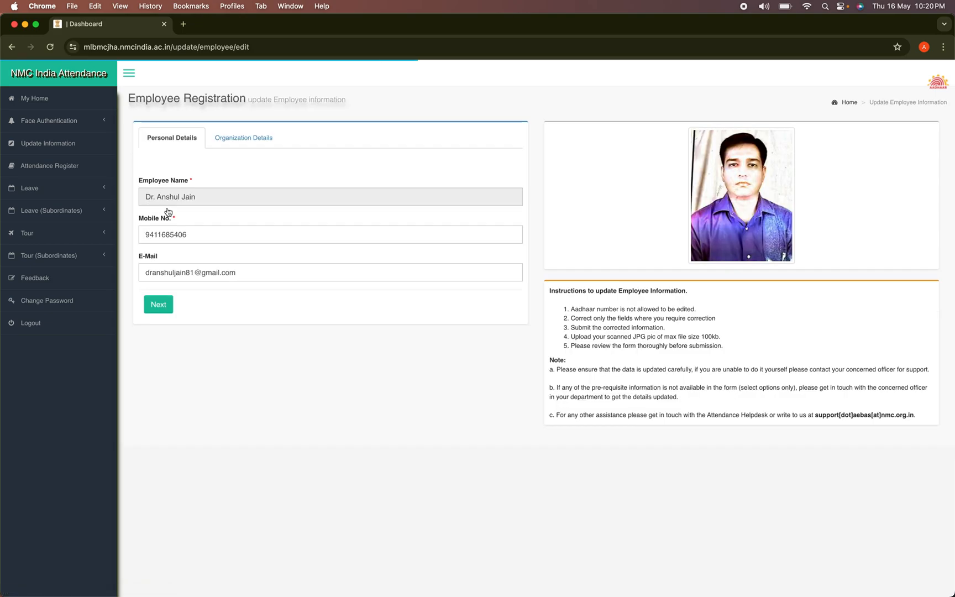
{"action": "left_click", "coordinate": [231, 147]}
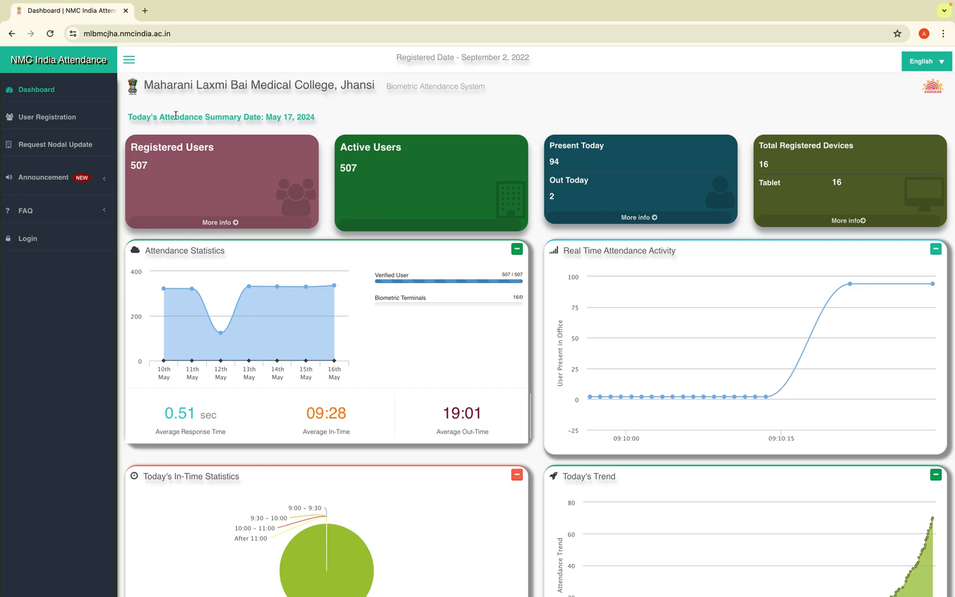
{"action": "left_click", "coordinate": [35, 245]}
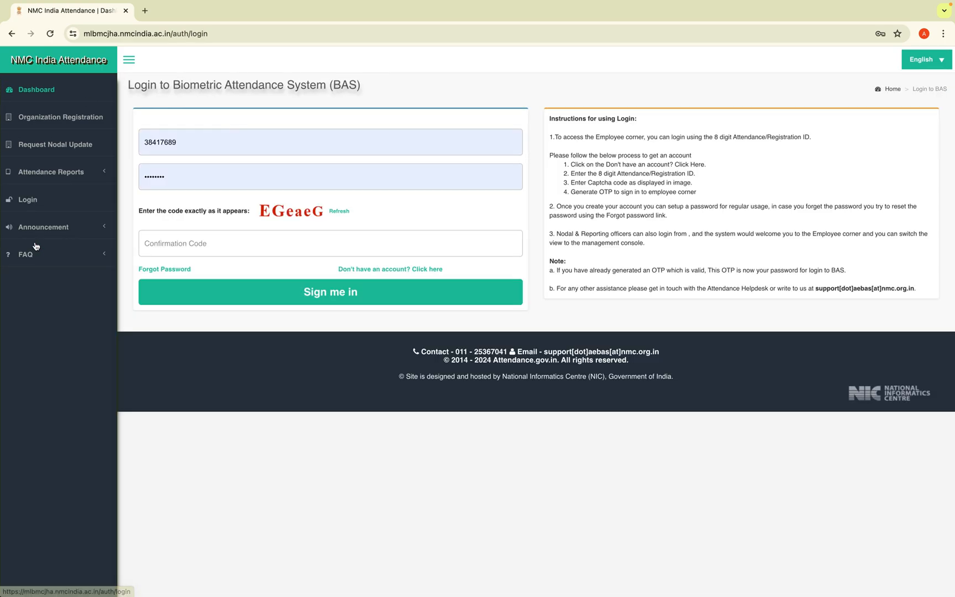
Sign in as another employee using a saved Chrome login and the captcha code
{"action": "left_click", "coordinate": [264, 146]}
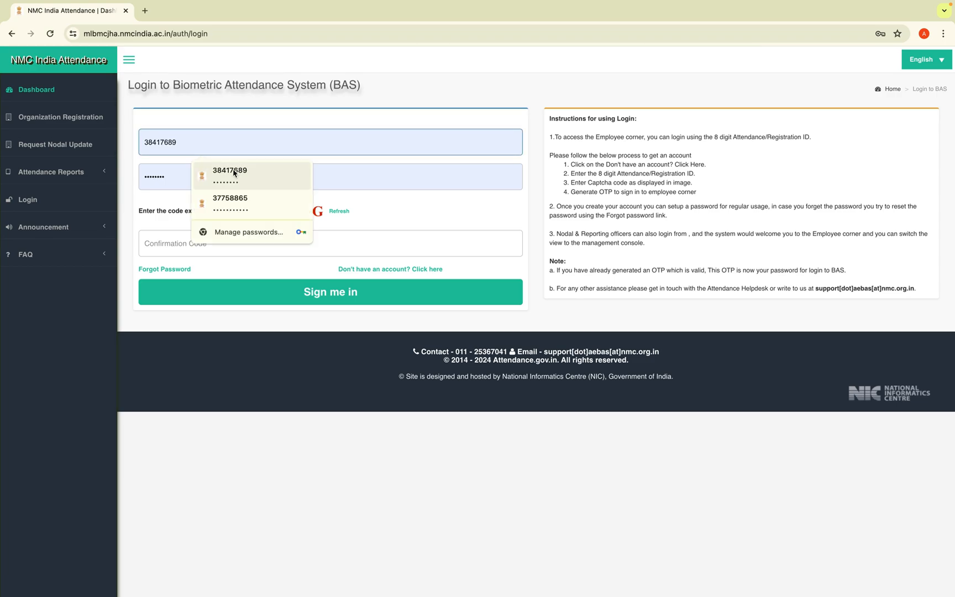
{"action": "left_click", "coordinate": [182, 177]}
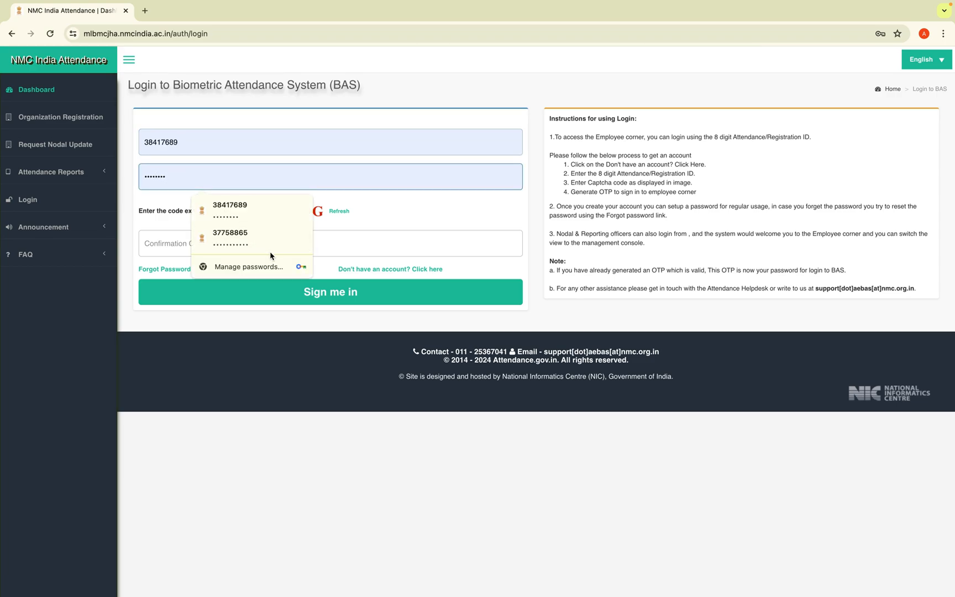
{"action": "left_click", "coordinate": [230, 209]}
{"action": "left_click", "coordinate": [214, 247]}
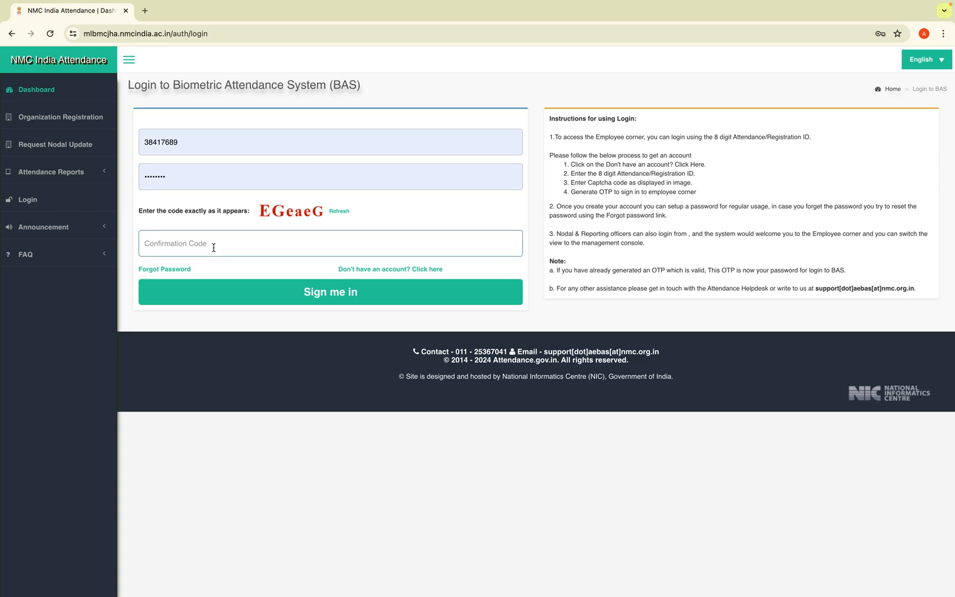
{"action": "type", "text": "EGeaeG"}
{"action": "left_click", "coordinate": [333, 292]}
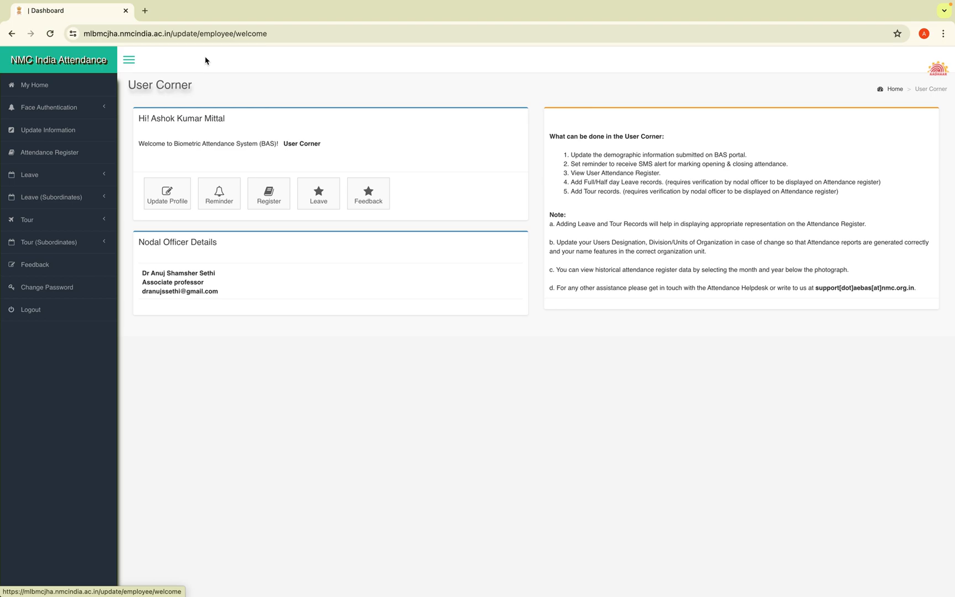
Go to Update Information > Leave > Apply Leave to open an empty leave form
{"action": "left_click", "coordinate": [50, 109]}
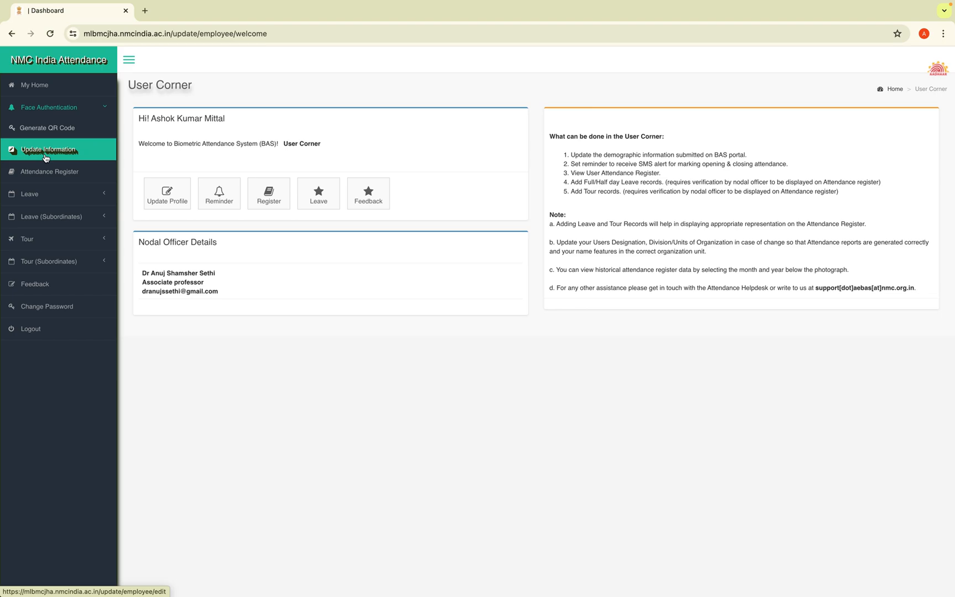
{"action": "left_click", "coordinate": [45, 157]}
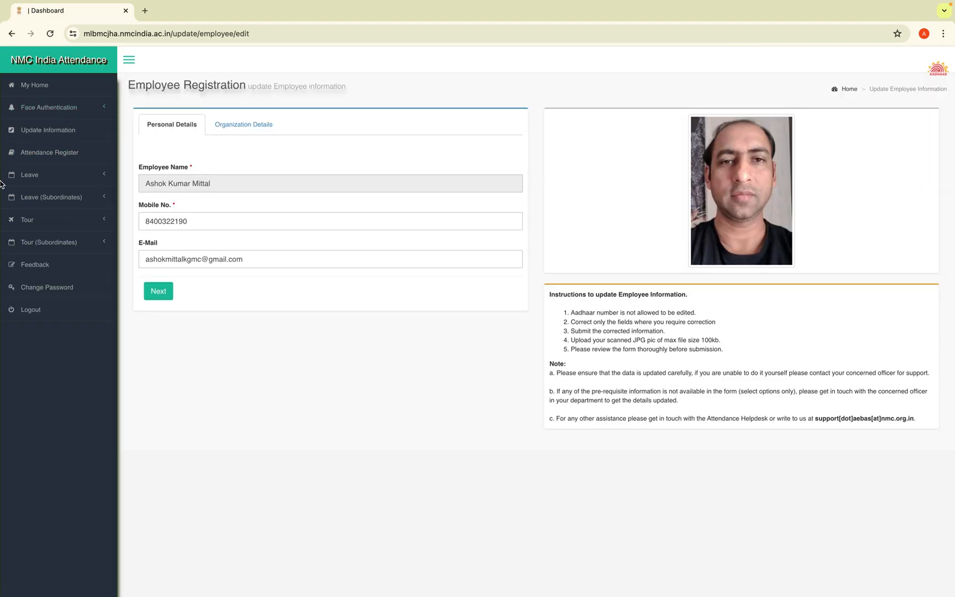
{"action": "left_click", "coordinate": [33, 176]}
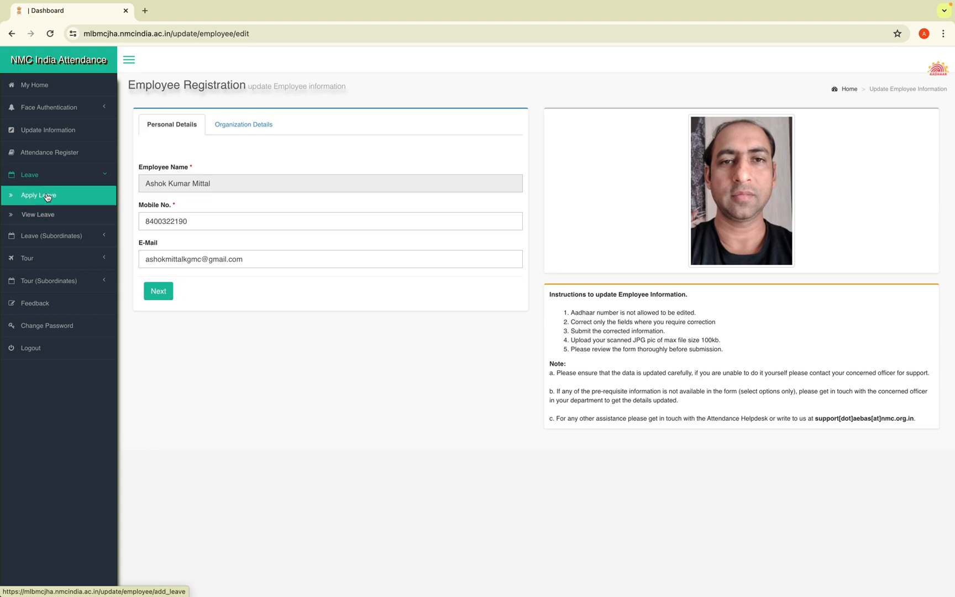
{"action": "left_click", "coordinate": [47, 197]}
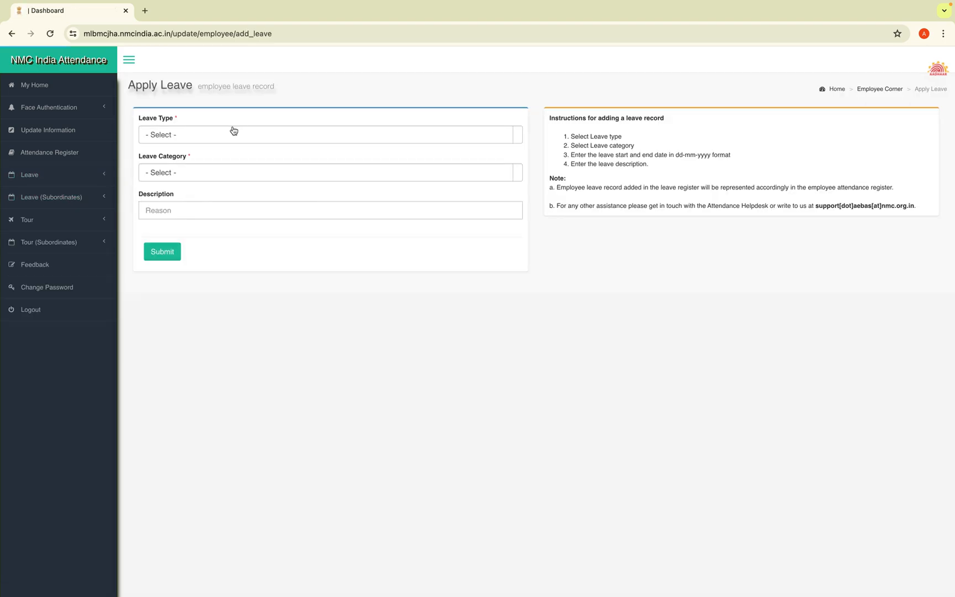
Choose EL leave type, Full Day category and a 26-05-2024 start date
{"action": "left_click", "coordinate": [205, 138]}
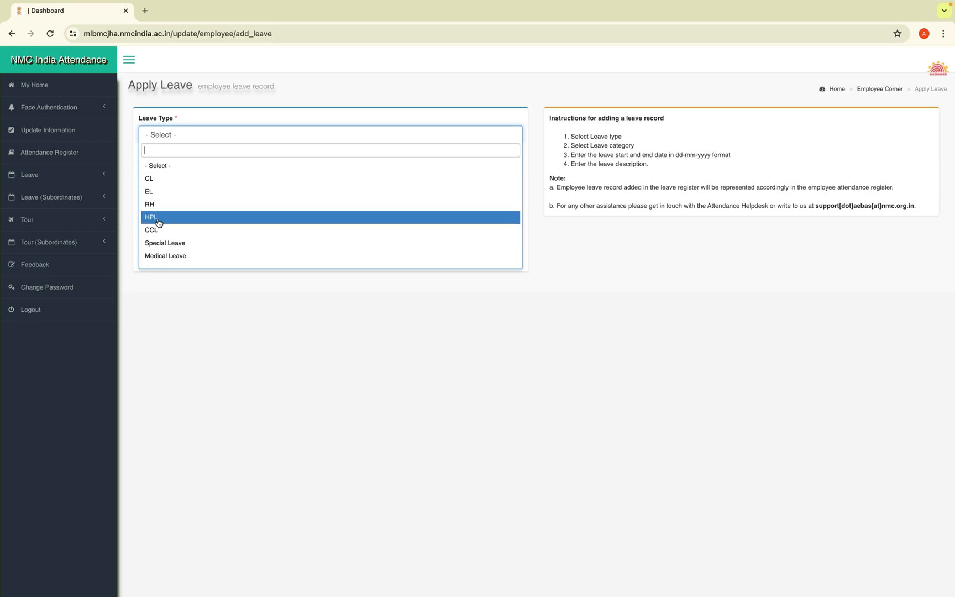
{"action": "left_click", "coordinate": [156, 191]}
{"action": "left_click", "coordinate": [232, 174]}
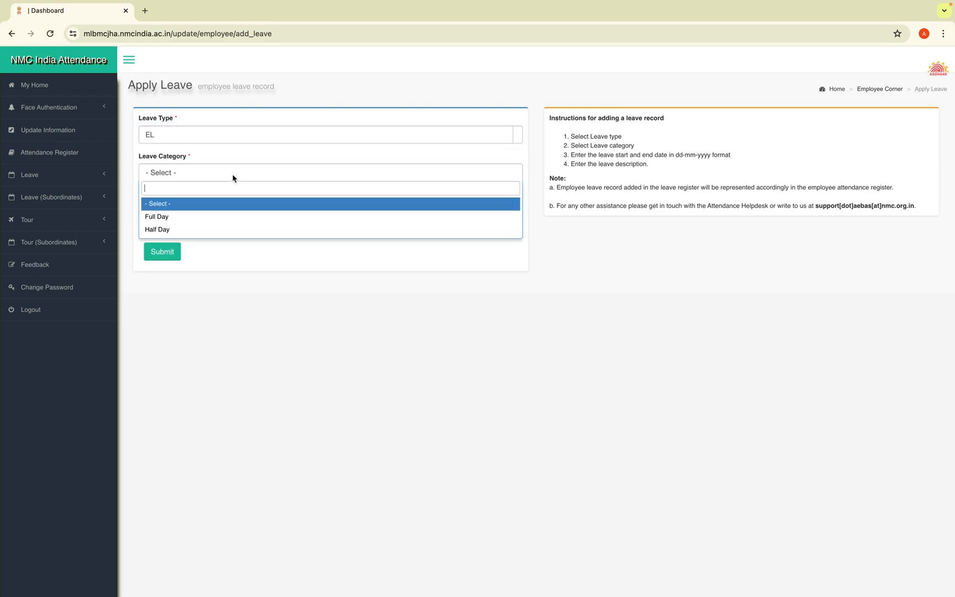
{"action": "left_click", "coordinate": [214, 221]}
{"action": "left_click", "coordinate": [233, 210]}
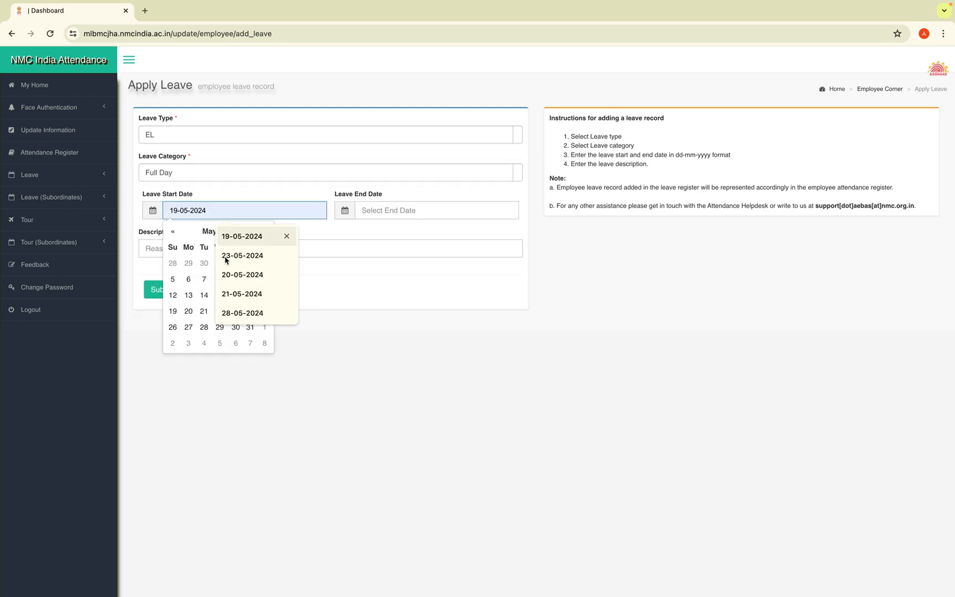
{"action": "left_click", "coordinate": [173, 327]}
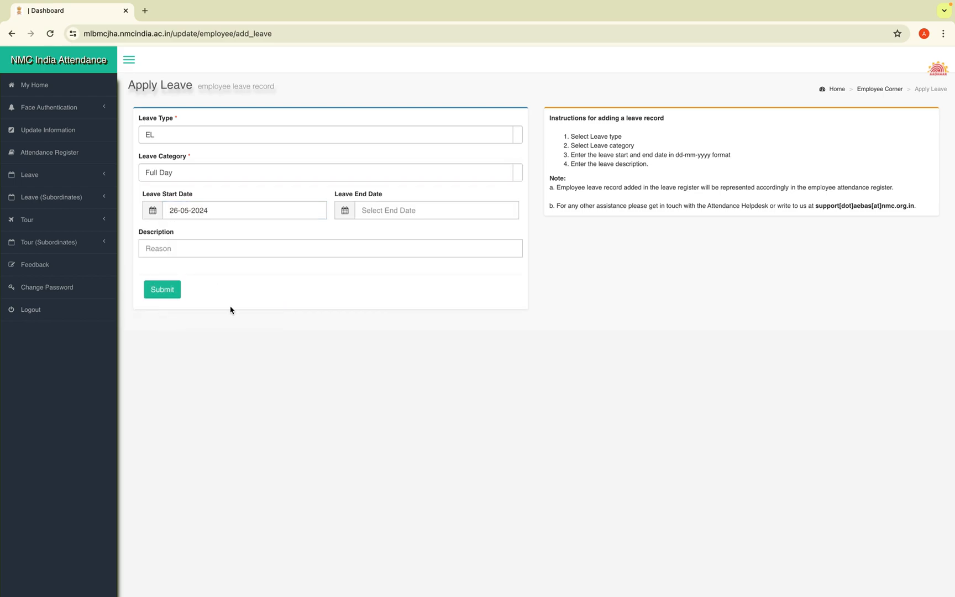
Set the end date to 29-05-2024, describe it as 'home visit', and submit the leave
{"action": "left_click", "coordinate": [404, 212]}
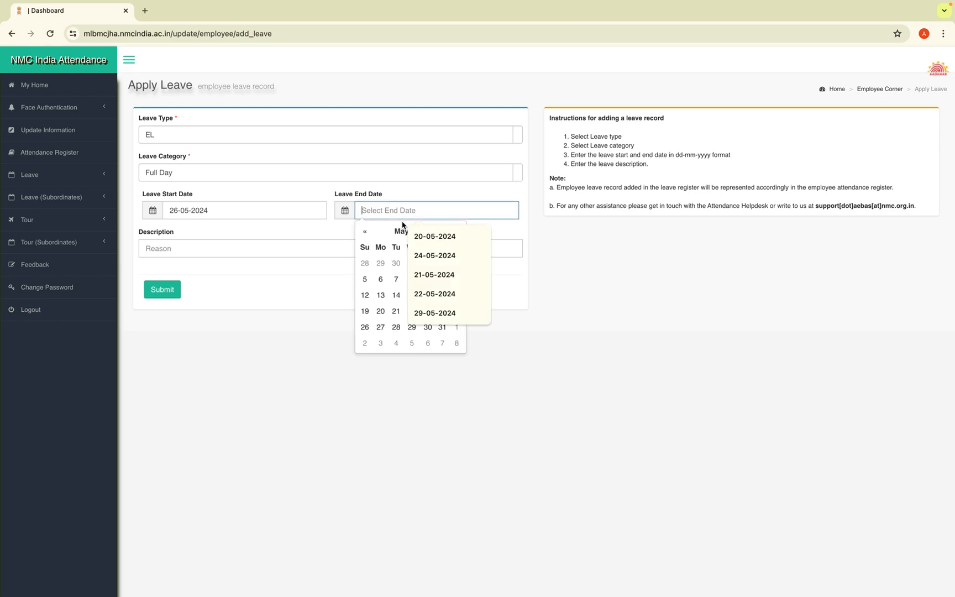
{"action": "left_click", "coordinate": [366, 280]}
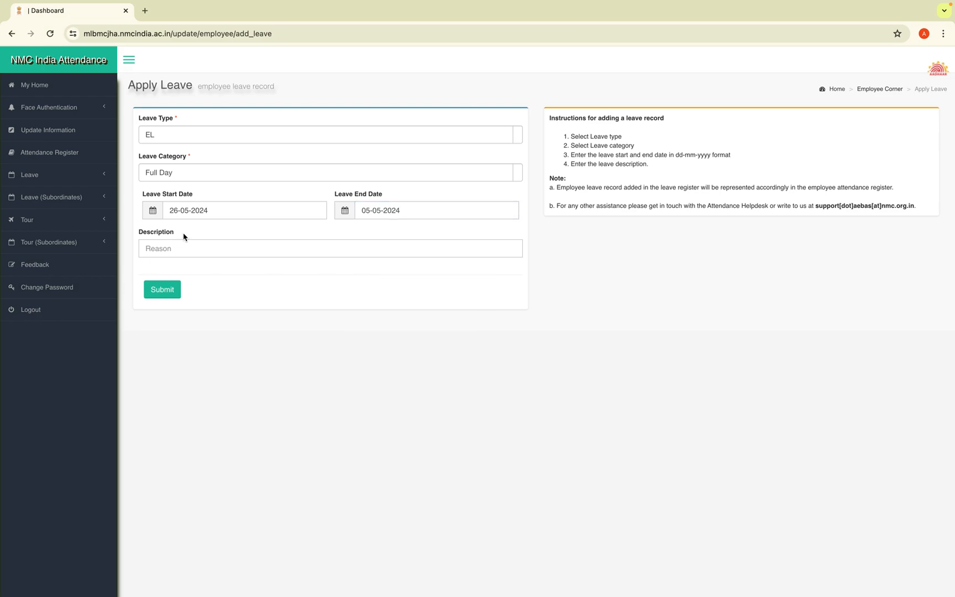
{"action": "left_click", "coordinate": [418, 203]}
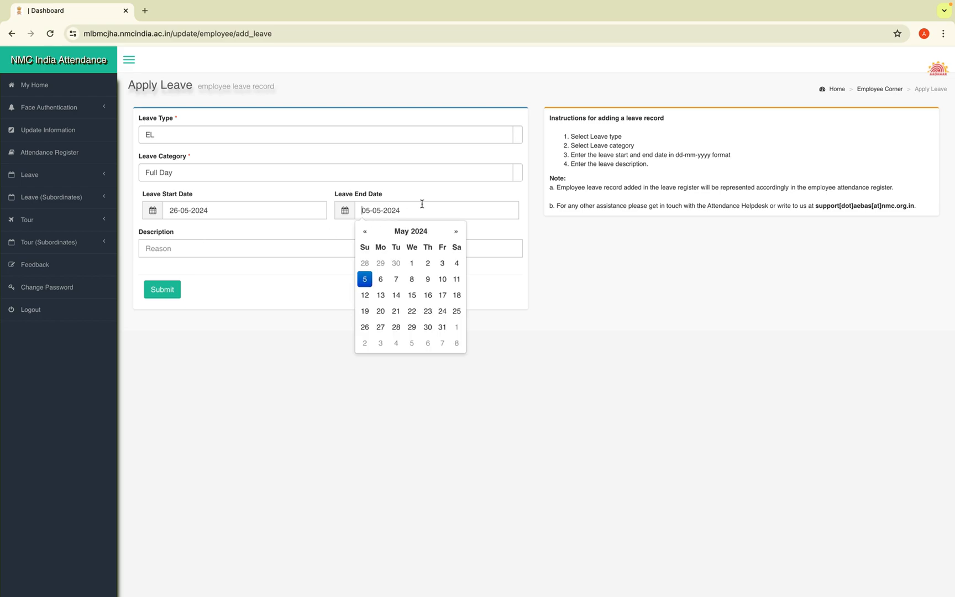
{"action": "left_click", "coordinate": [412, 327]}
{"action": "left_click", "coordinate": [188, 243]}
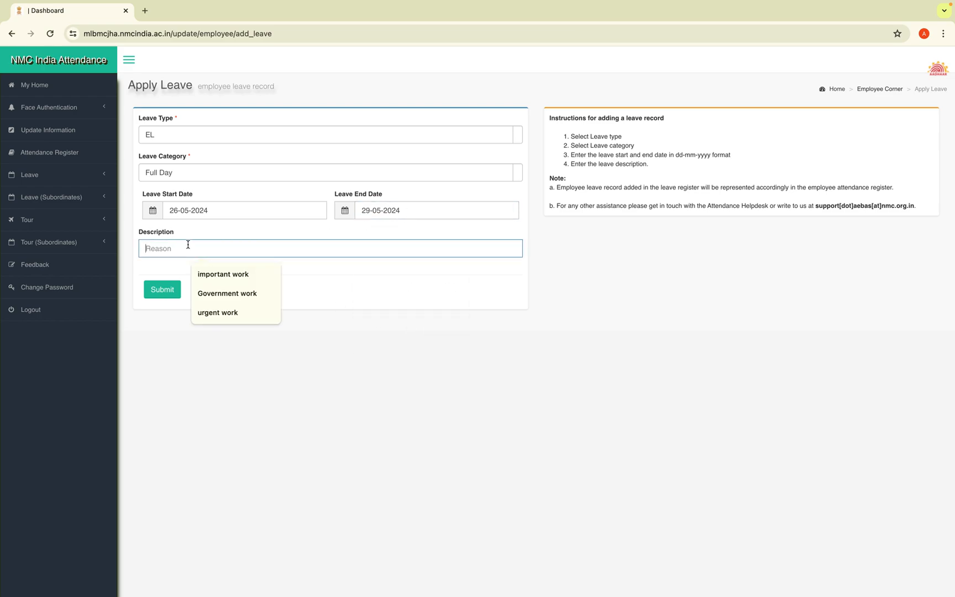
{"action": "type", "text": "ho"}
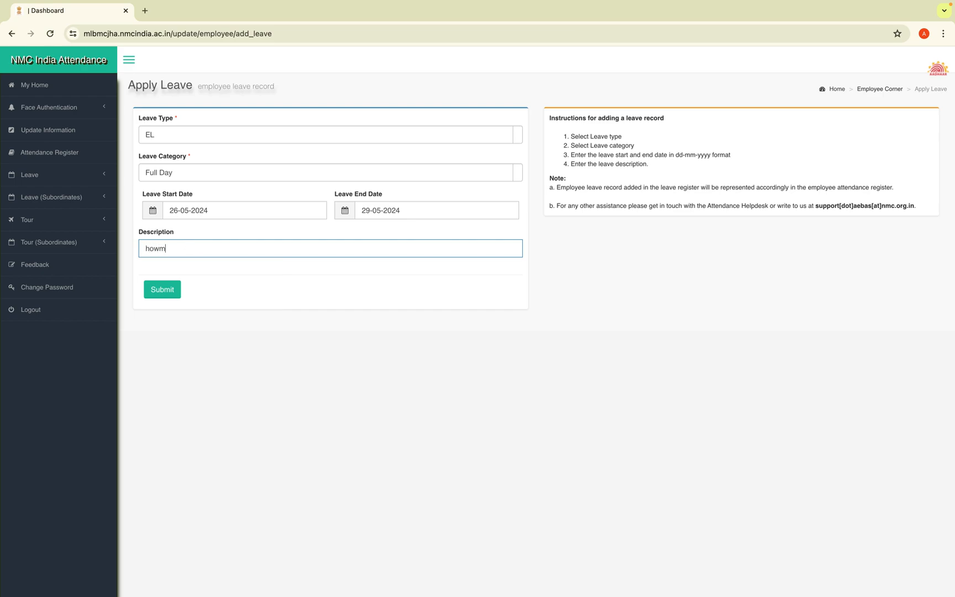
{"action": "type", "text": "me visit"}
{"action": "left_click", "coordinate": [162, 294]}
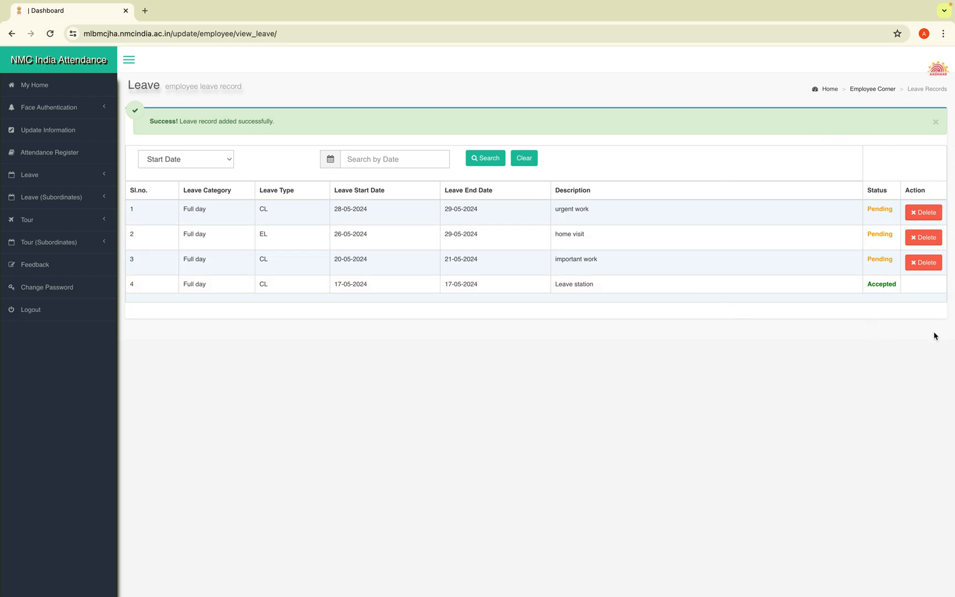
{"action": "left_click", "coordinate": [29, 221]}
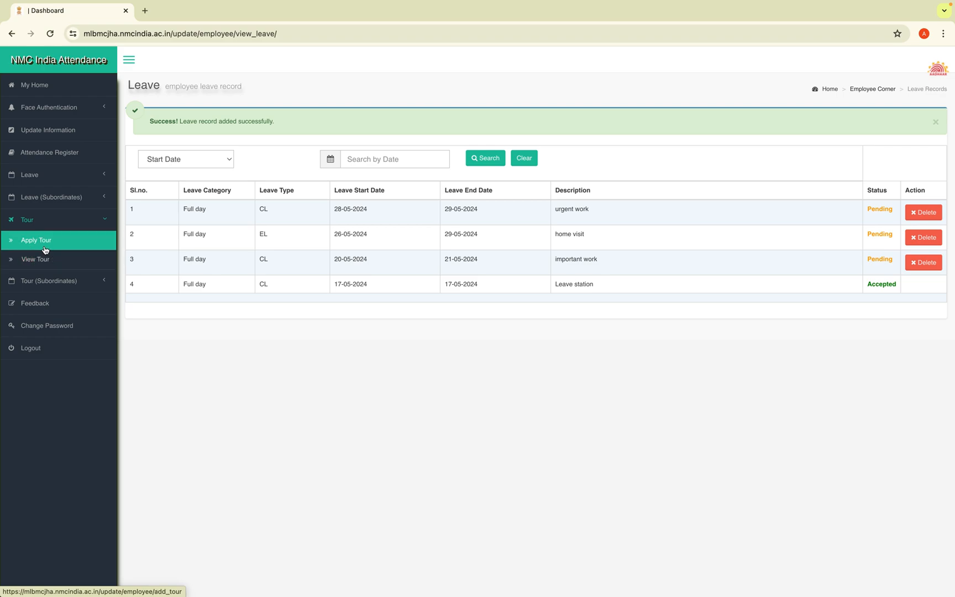
Apply a Full Day tour from 26-05-2024 to 27-05-2024 described as 'Government work' and submit
{"action": "left_click", "coordinate": [45, 249]}
{"action": "left_click", "coordinate": [235, 139]}
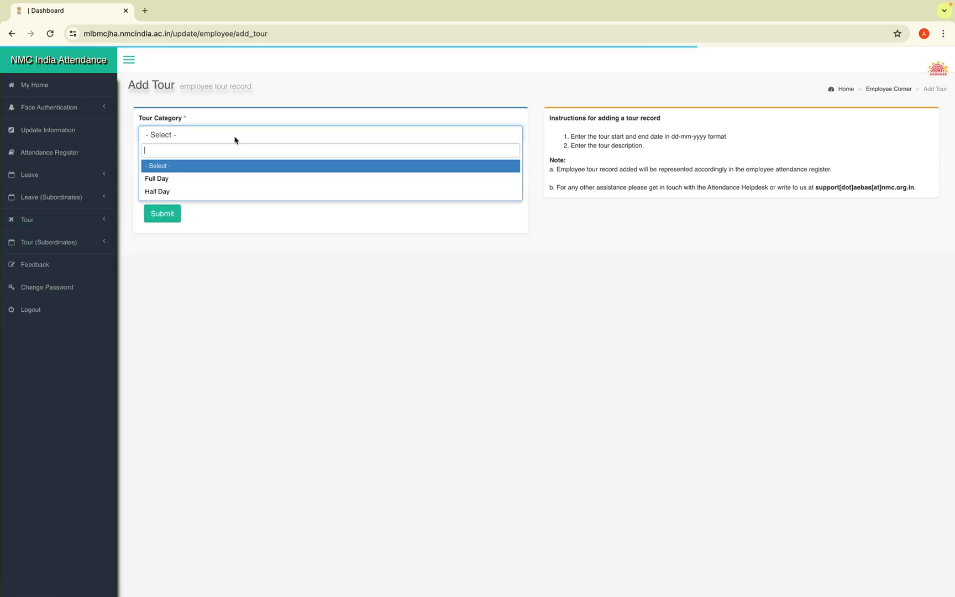
{"action": "left_click", "coordinate": [215, 180]}
{"action": "left_click", "coordinate": [213, 174]}
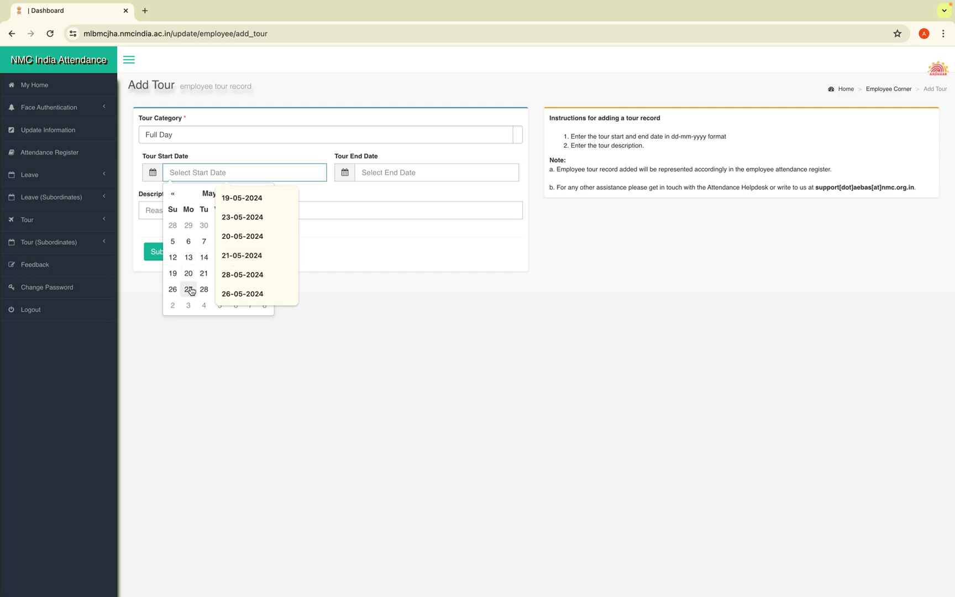
{"action": "left_click", "coordinate": [172, 289]}
{"action": "left_click", "coordinate": [402, 175]}
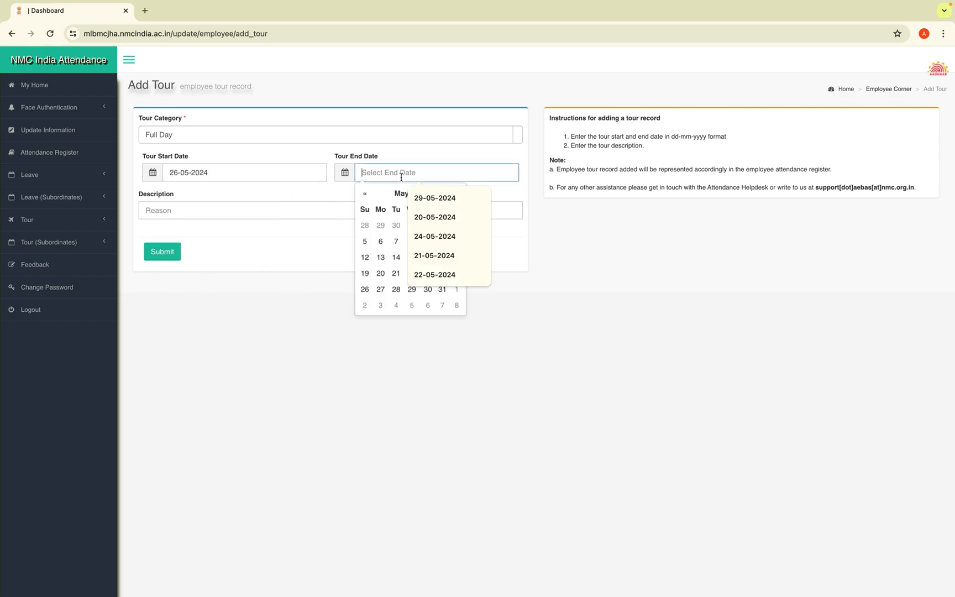
{"action": "left_click", "coordinate": [380, 289]}
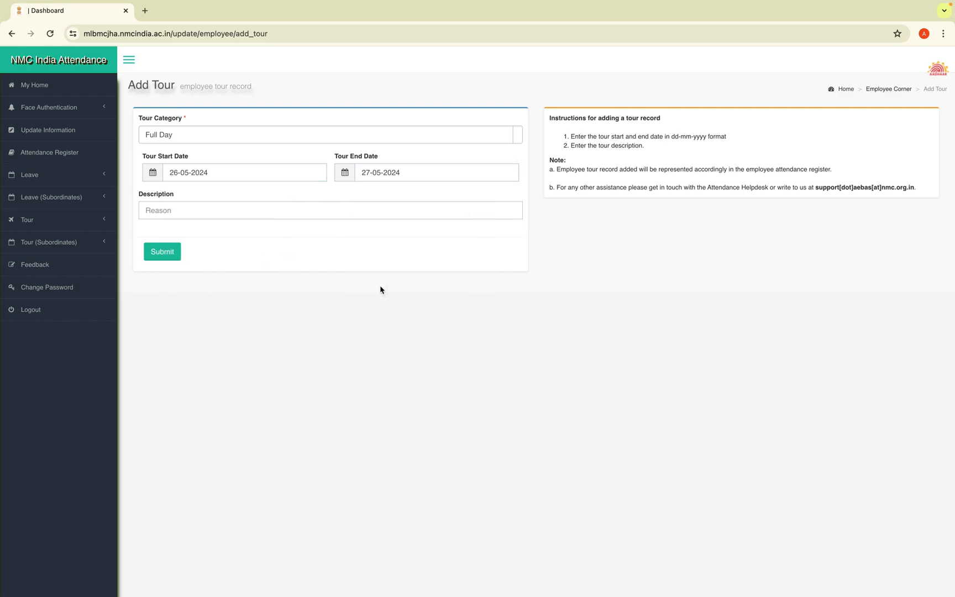
{"action": "left_click", "coordinate": [261, 214]}
{"action": "left_click", "coordinate": [265, 257]}
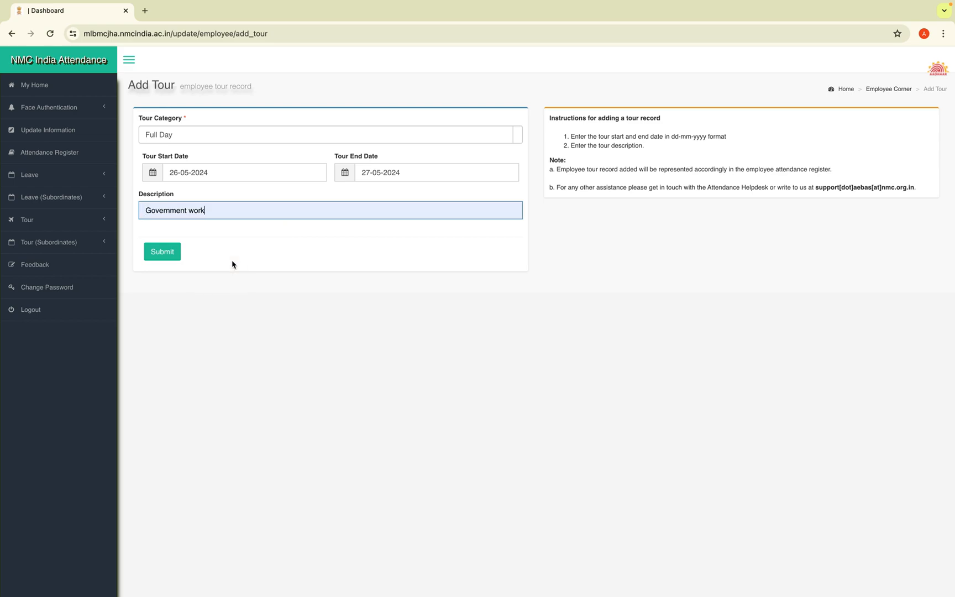
{"action": "left_click", "coordinate": [163, 253]}
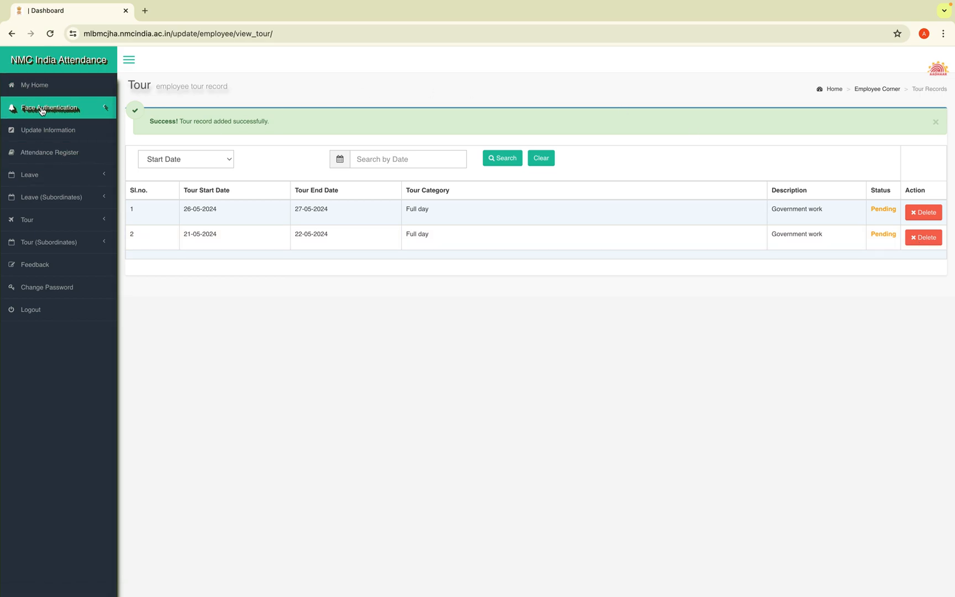
View the employee attendance register from My Home, then return home
{"action": "left_click", "coordinate": [42, 85]}
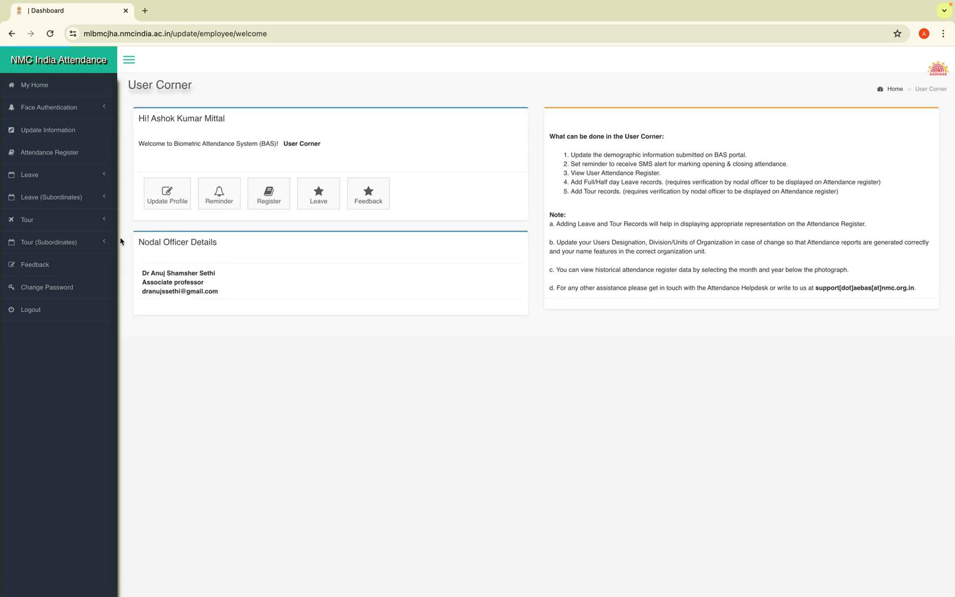
{"action": "left_click", "coordinate": [267, 202]}
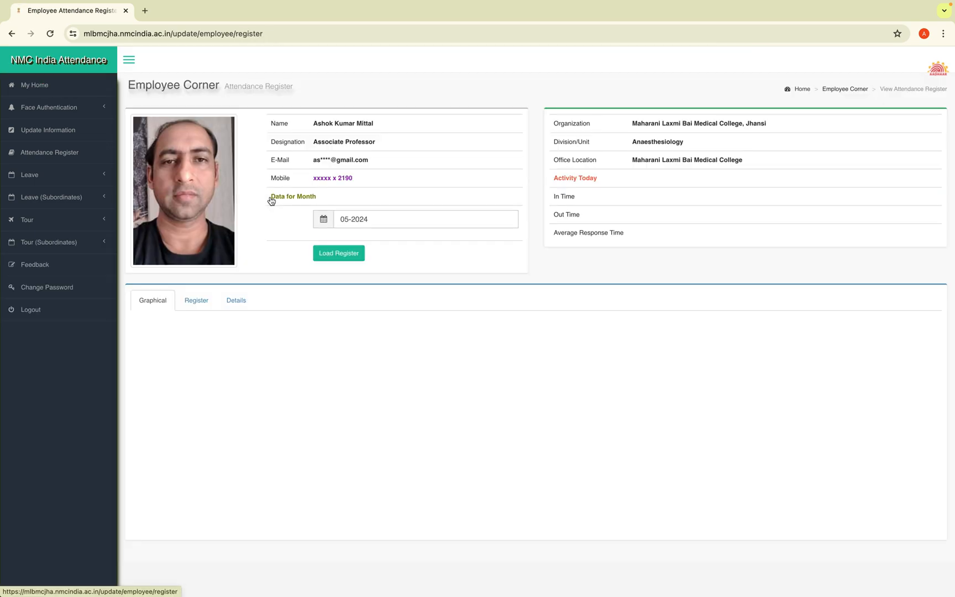
{"action": "left_click", "coordinate": [36, 92]}
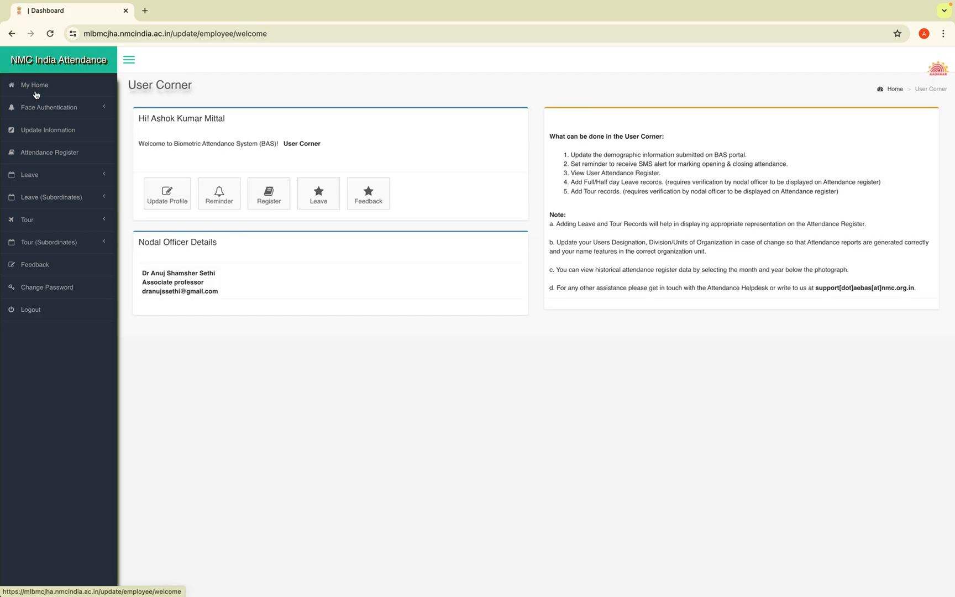
Check the reporting officer in the profile's Organization Details, then log out
{"action": "left_click", "coordinate": [173, 204]}
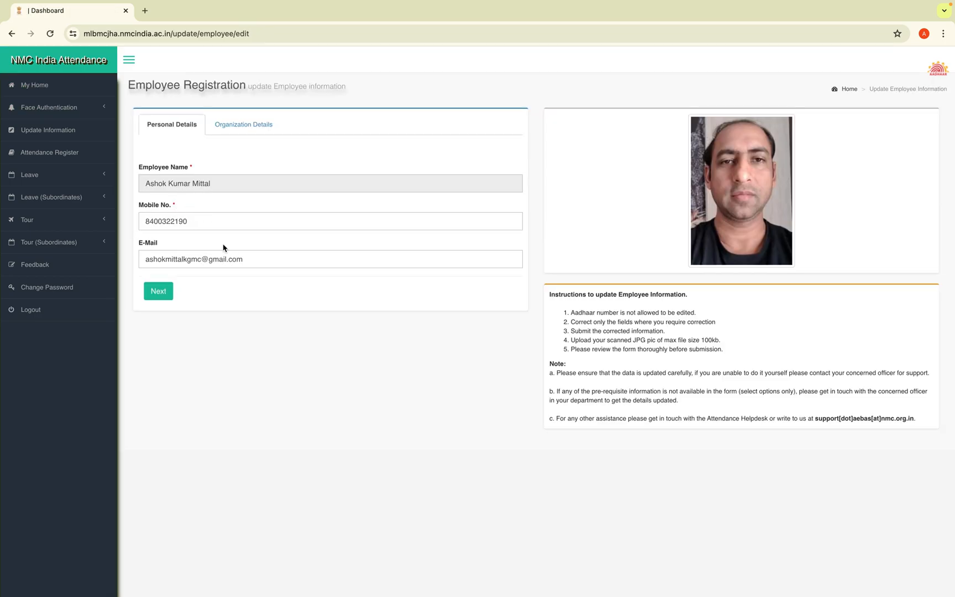
{"action": "left_click", "coordinate": [241, 132]}
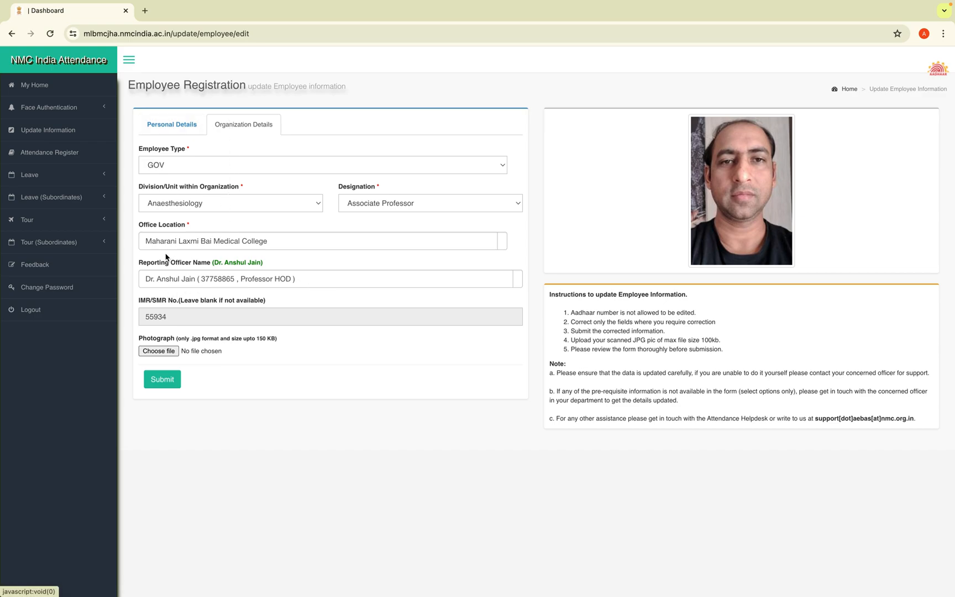
{"action": "left_click", "coordinate": [361, 279]}
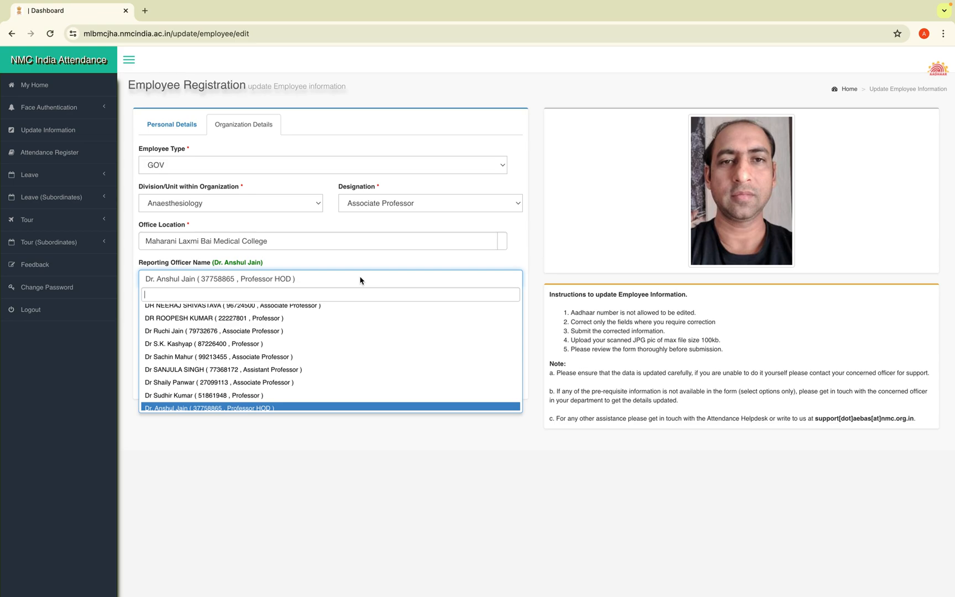
{"action": "left_click", "coordinate": [369, 547]}
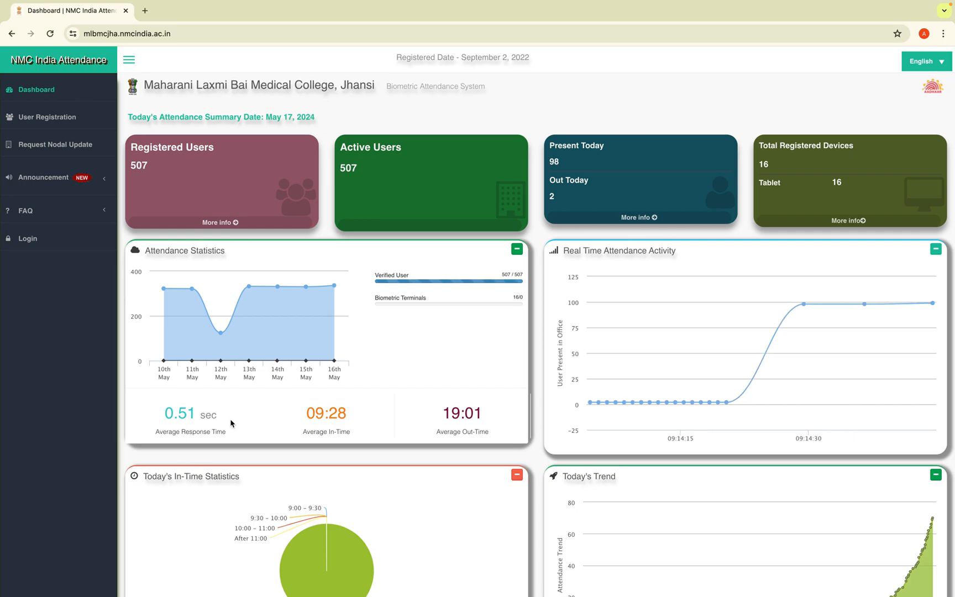
{"action": "left_click", "coordinate": [32, 239]}
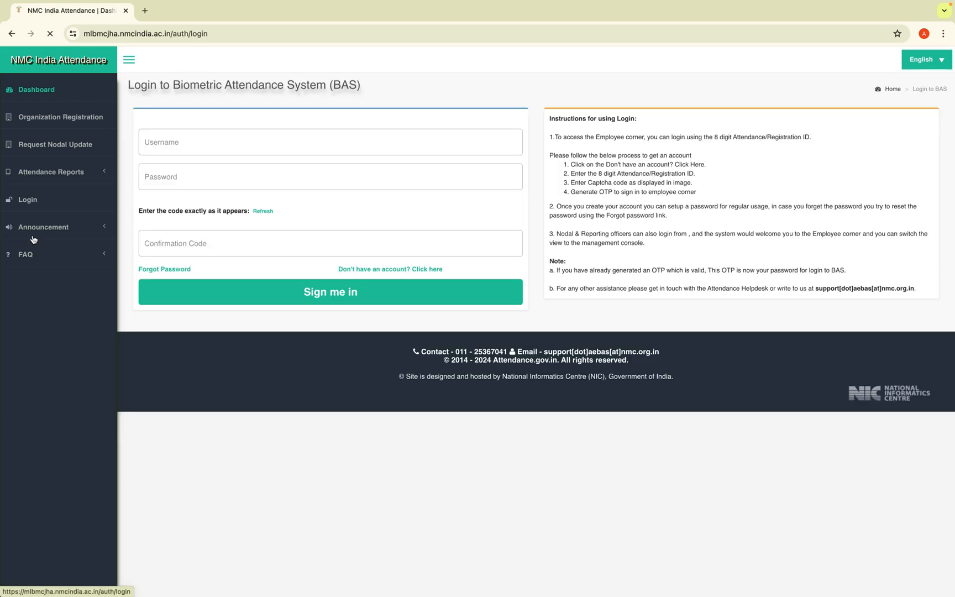
Sign in as the reporting officer with the saved ID, password and the captcha code
{"action": "left_click", "coordinate": [212, 141]}
{"action": "left_click", "coordinate": [231, 200]}
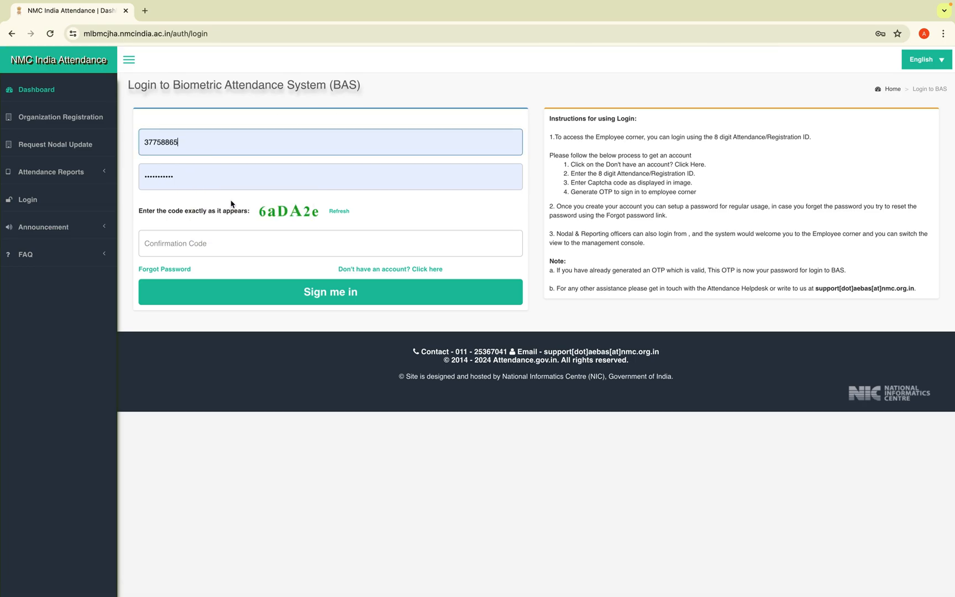
{"action": "left_click", "coordinate": [186, 177]}
{"action": "left_click", "coordinate": [241, 239]}
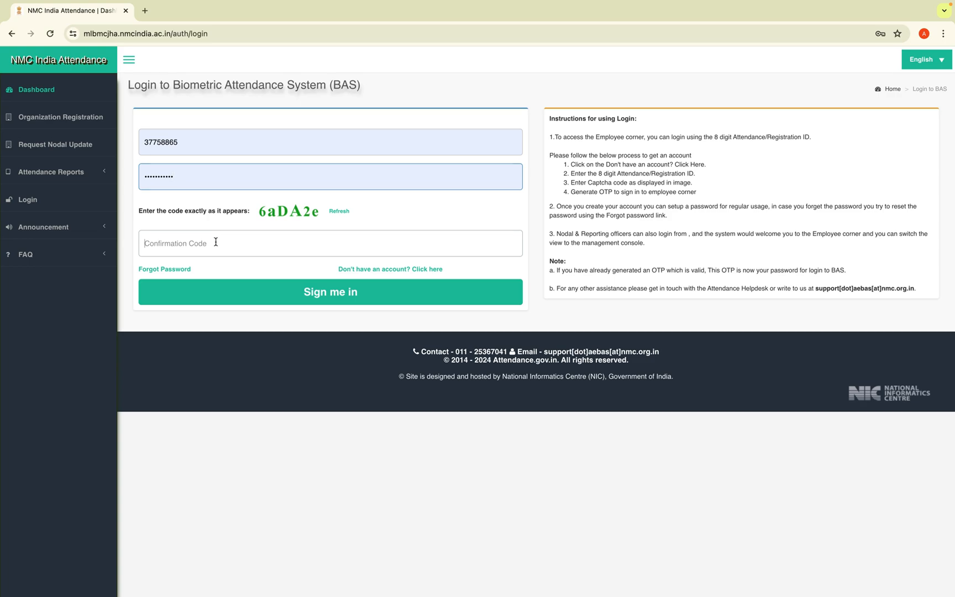
{"action": "left_click", "coordinate": [215, 241]}
{"action": "type", "text": "6aDA2e"}
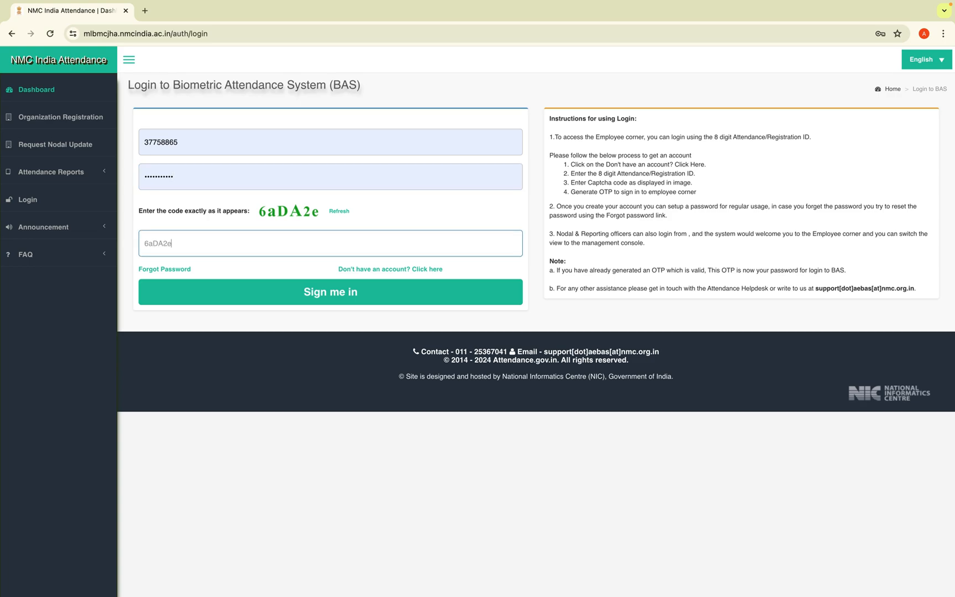
{"action": "left_click", "coordinate": [353, 297]}
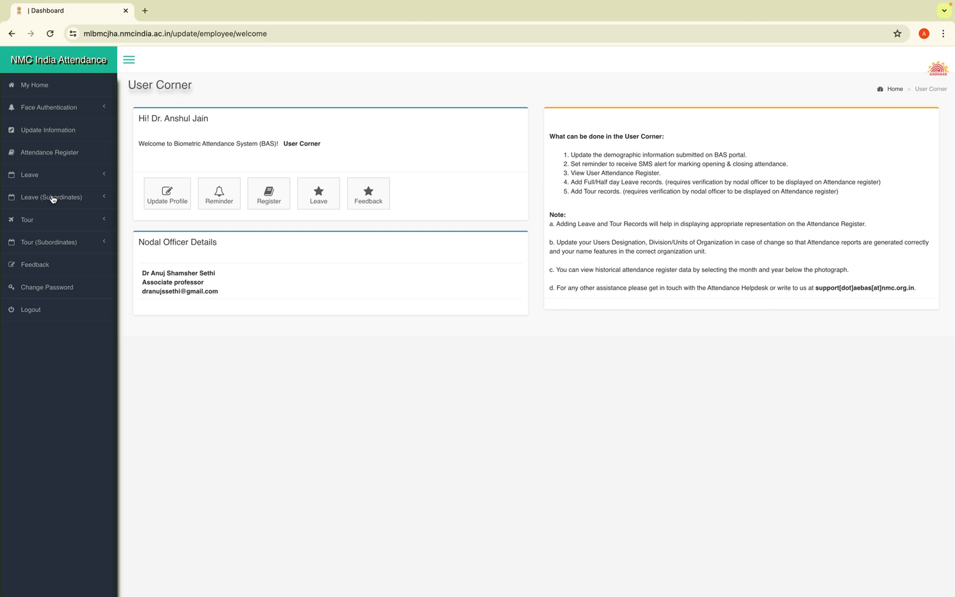
Reject and confirm each pending subordinate leave request, starting with the 20-05-2024 important work one
{"action": "left_click", "coordinate": [85, 197]}
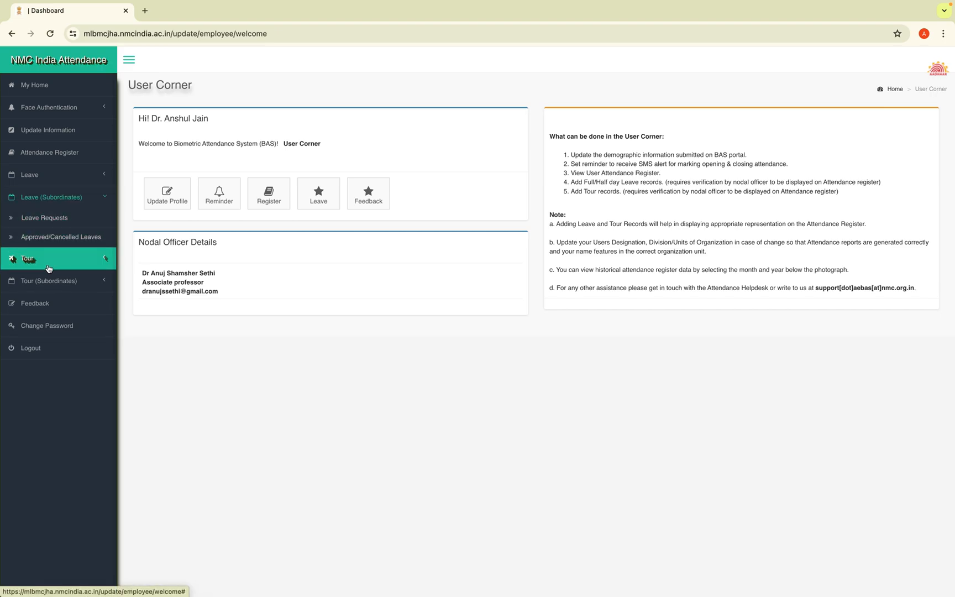
{"action": "left_click", "coordinate": [57, 286]}
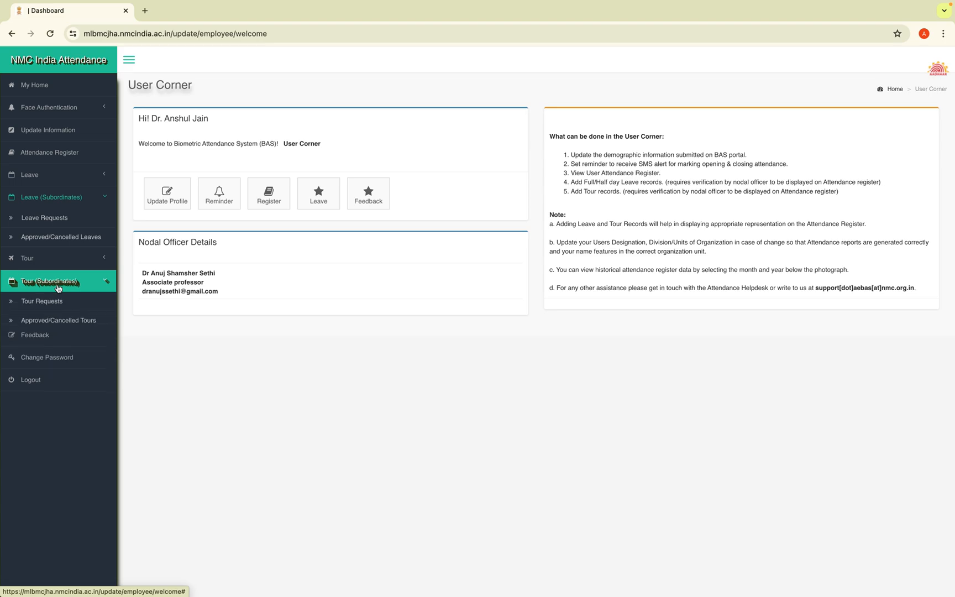
{"action": "left_click", "coordinate": [49, 221]}
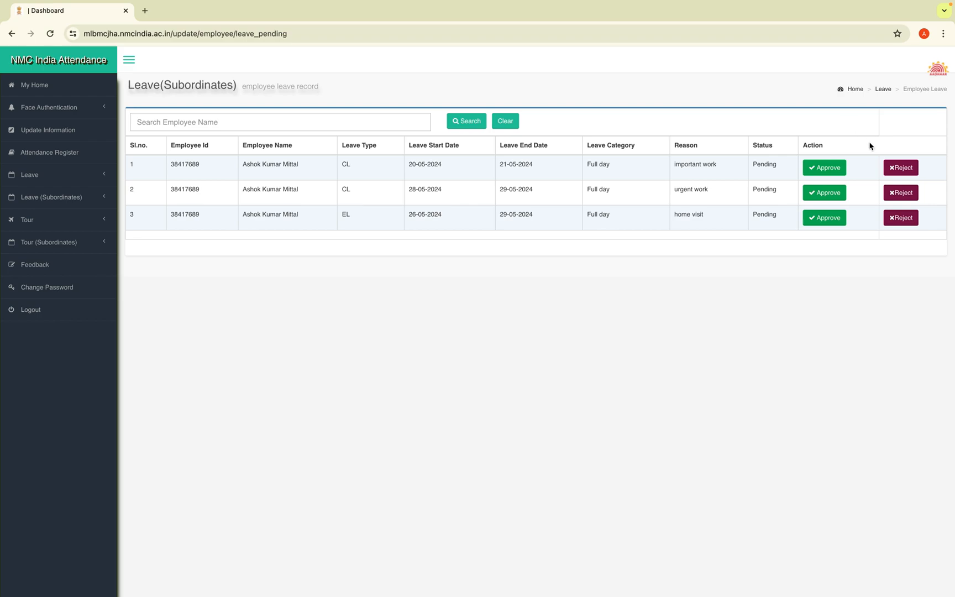
{"action": "left_click", "coordinate": [899, 169]}
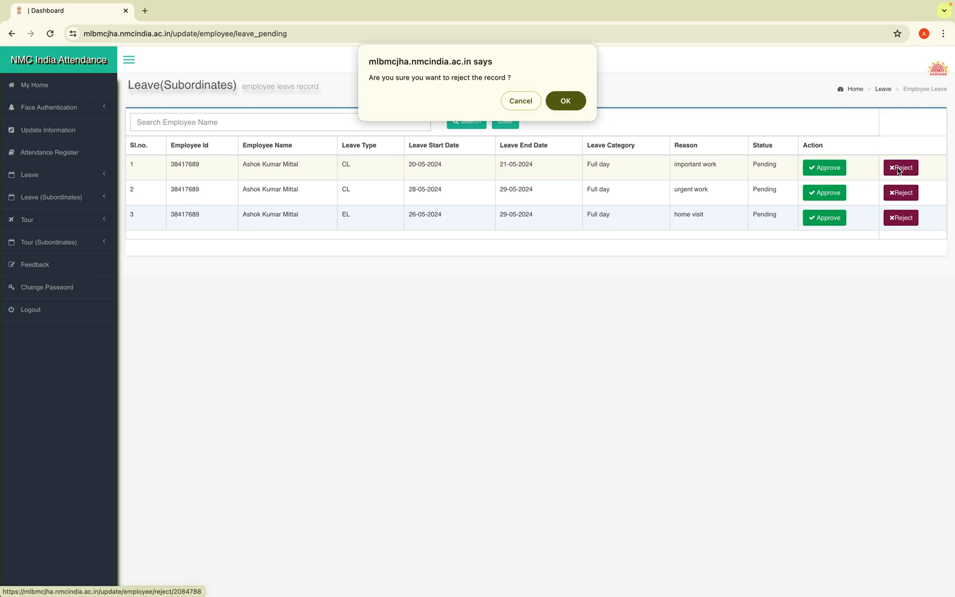
{"action": "left_click", "coordinate": [564, 102]}
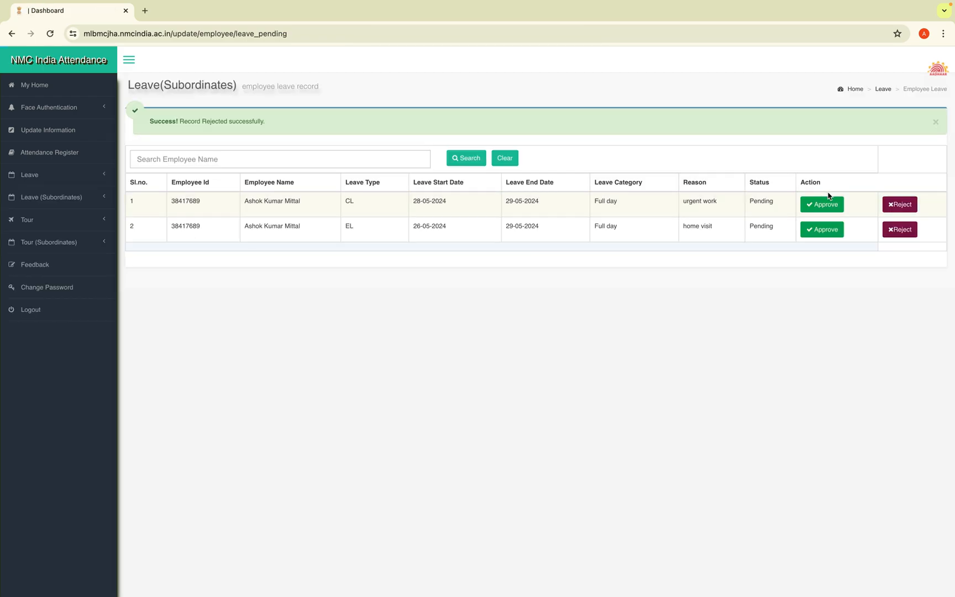
{"action": "left_click", "coordinate": [900, 205]}
{"action": "left_click", "coordinate": [564, 99]}
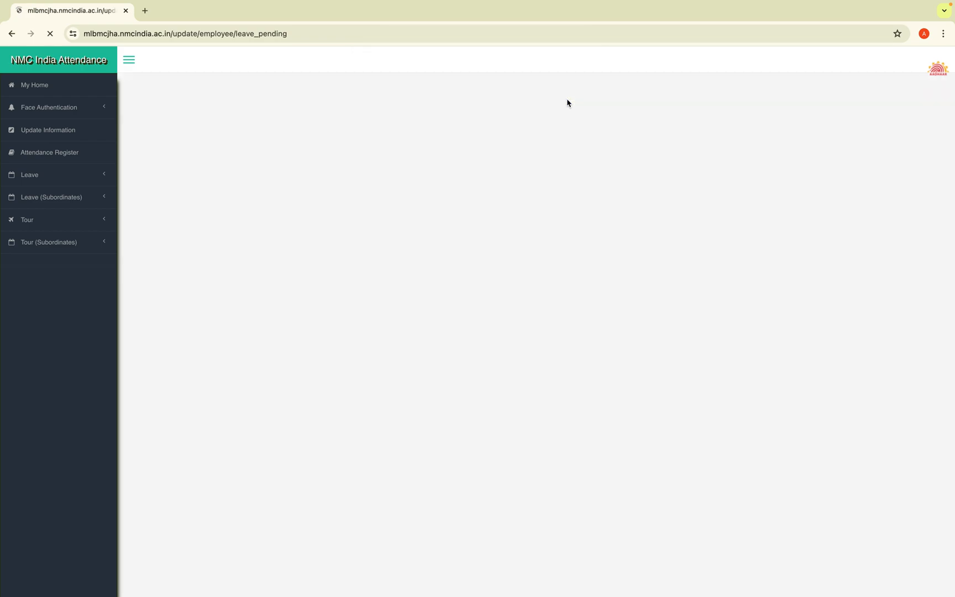
{"action": "left_click", "coordinate": [898, 210]}
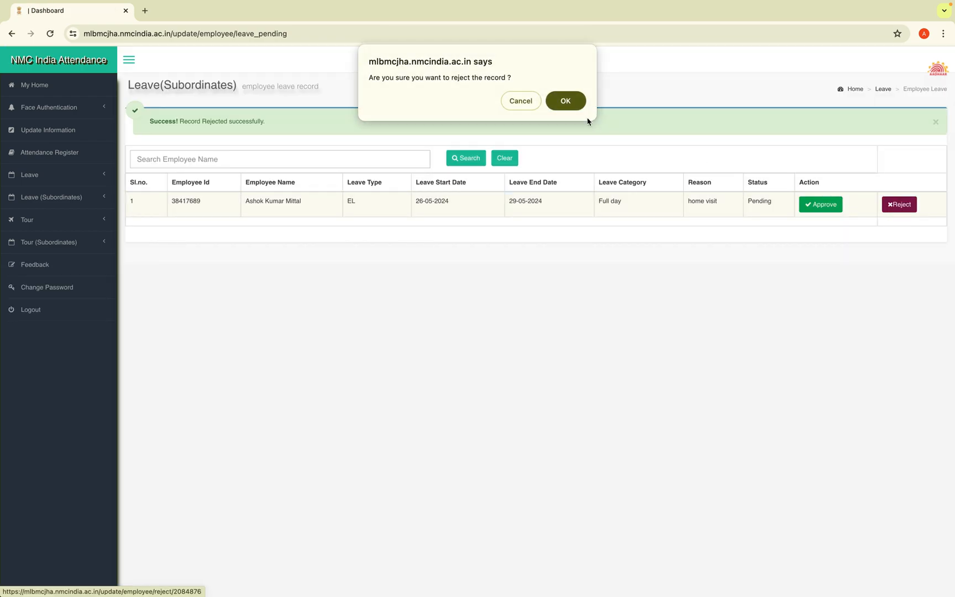
{"action": "left_click", "coordinate": [565, 102]}
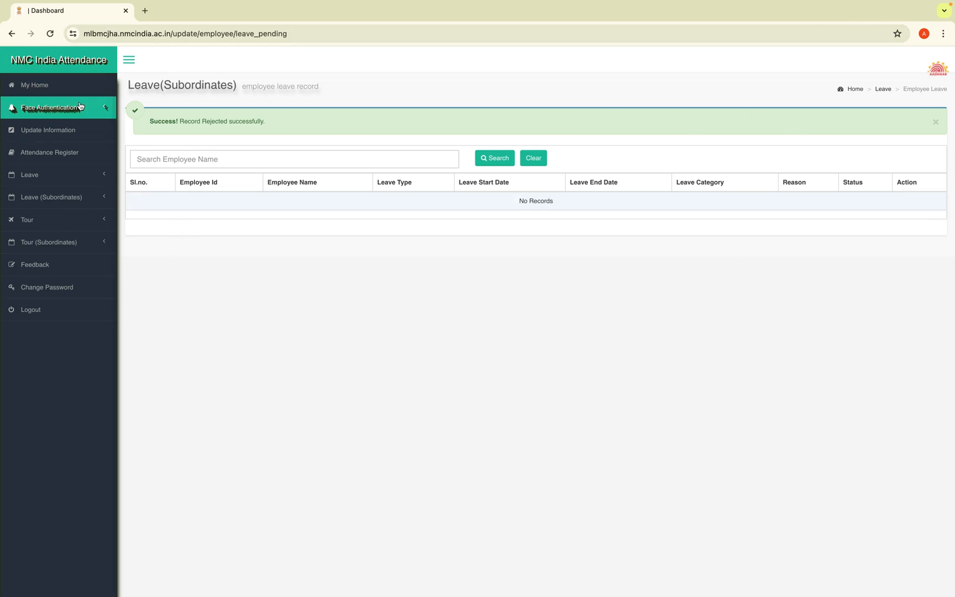
{"action": "left_click", "coordinate": [63, 247]}
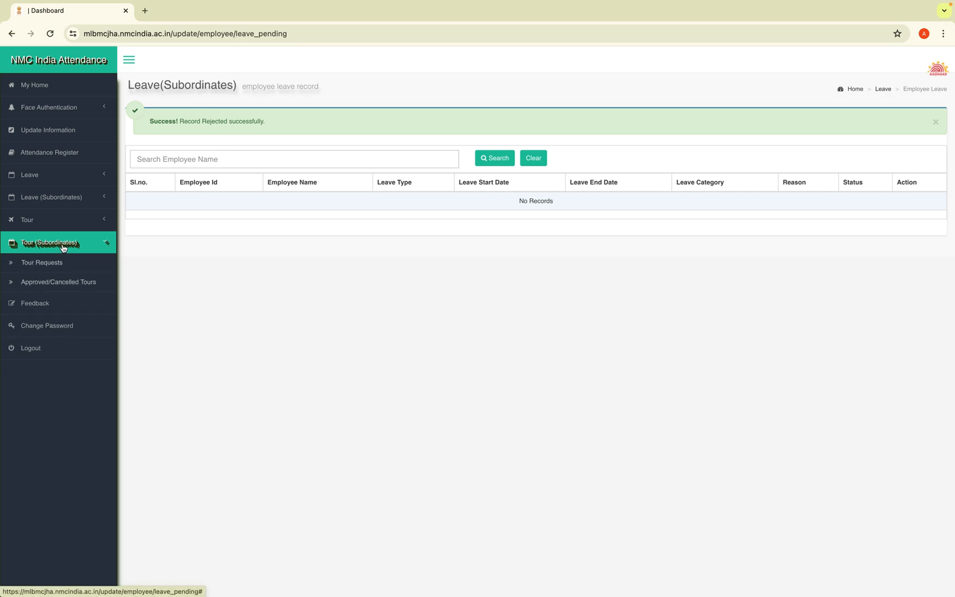
Reject and confirm both subordinate tour requests, then go back to My Home
{"action": "left_click", "coordinate": [55, 262]}
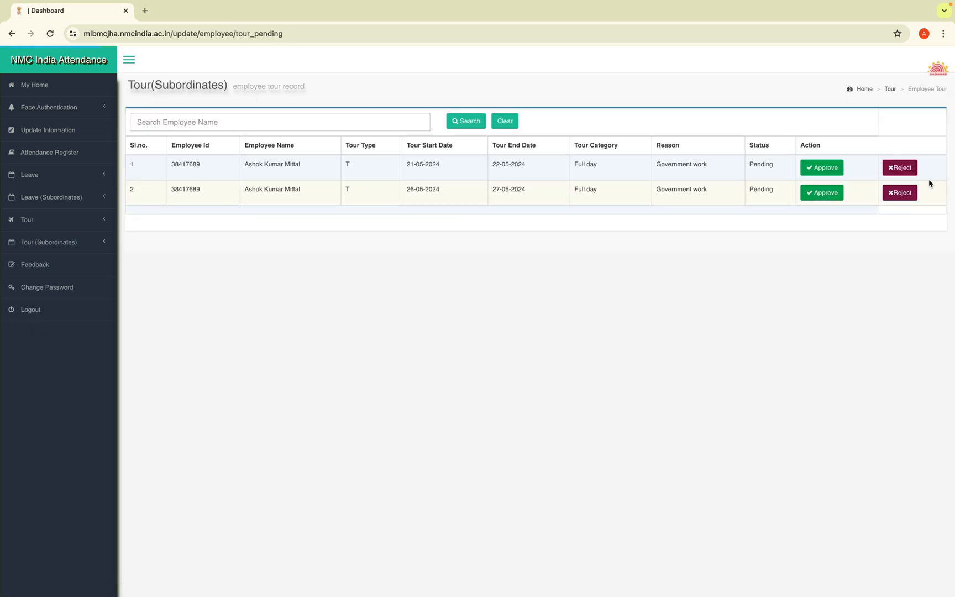
{"action": "left_click", "coordinate": [902, 168]}
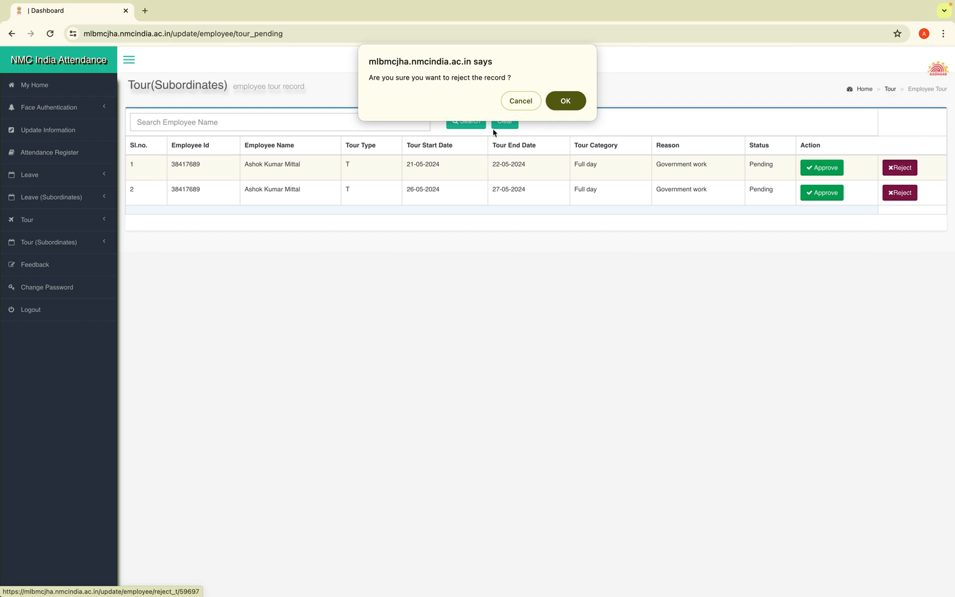
{"action": "left_click", "coordinate": [565, 100]}
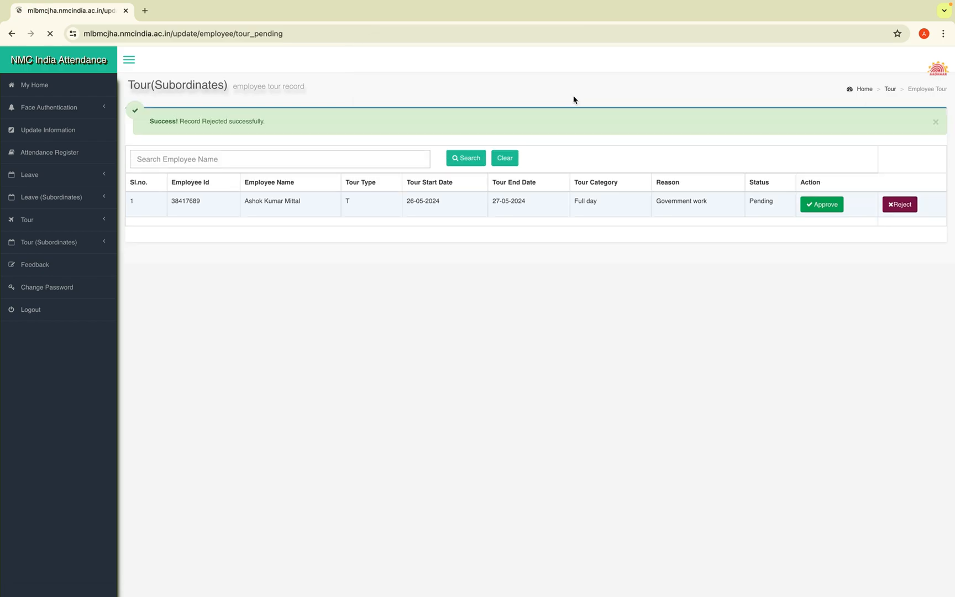
{"action": "left_click", "coordinate": [904, 203]}
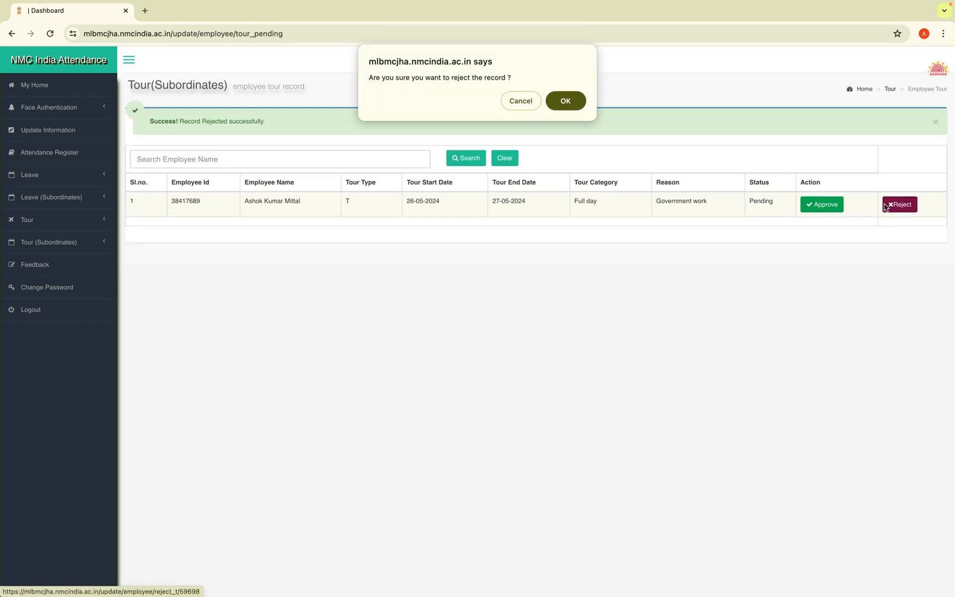
{"action": "left_click", "coordinate": [564, 103]}
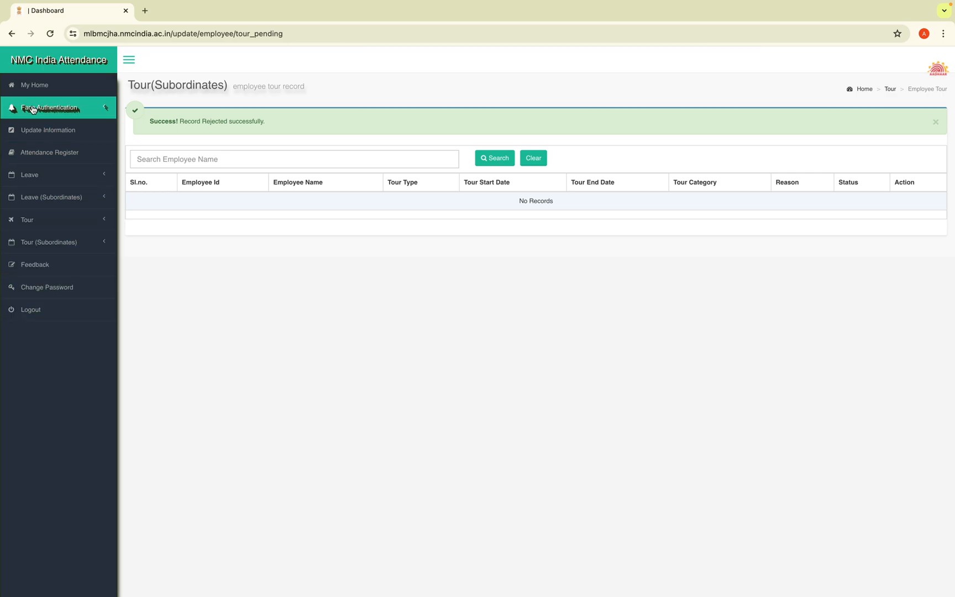
{"action": "left_click", "coordinate": [35, 88]}
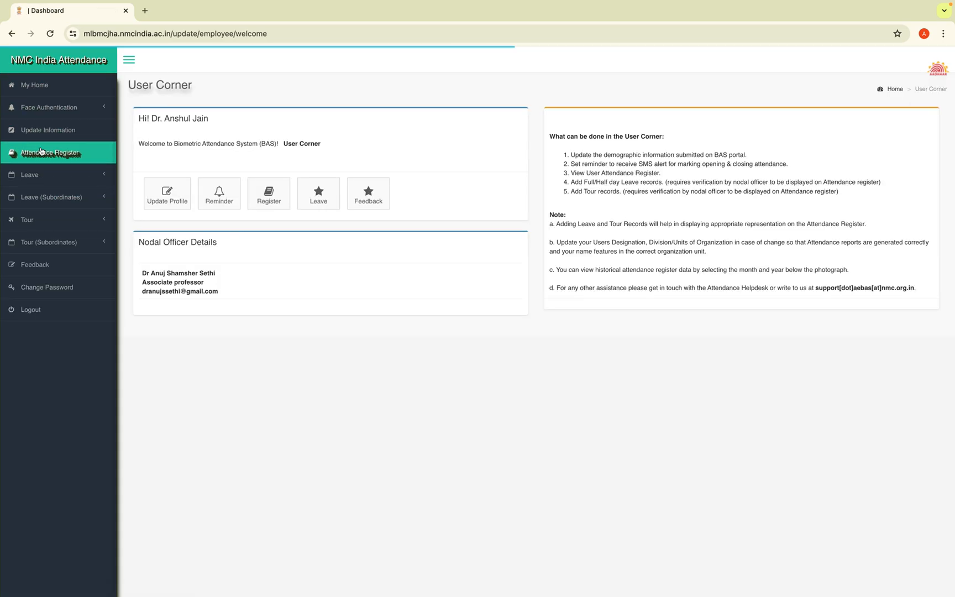
Open the attendance register and view the May 2024 day-by-day register table
{"action": "left_click", "coordinate": [43, 157]}
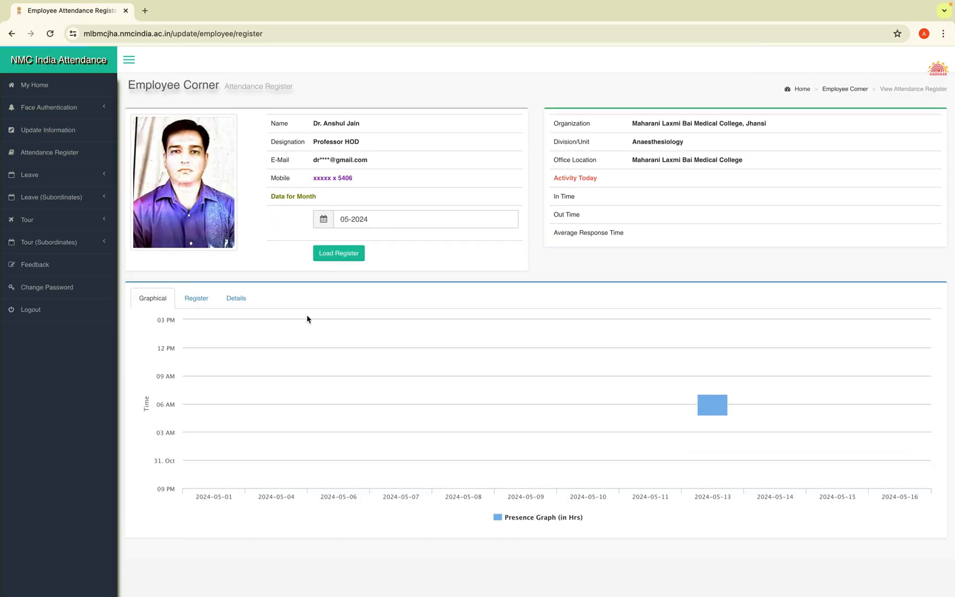
{"action": "left_click", "coordinate": [198, 307]}
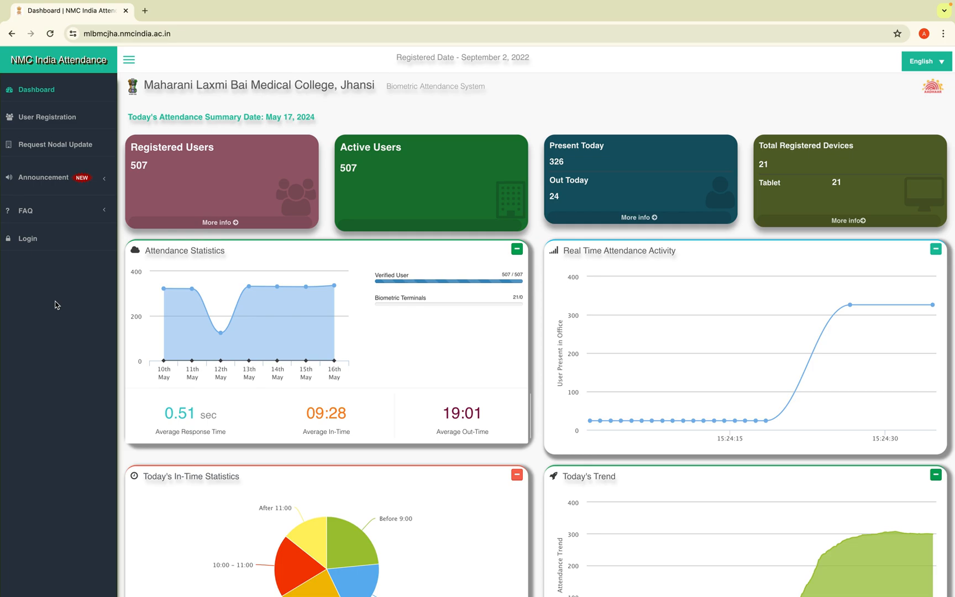
Log back in to BAS with the saved ID and password and the captcha code
{"action": "left_click", "coordinate": [41, 251]}
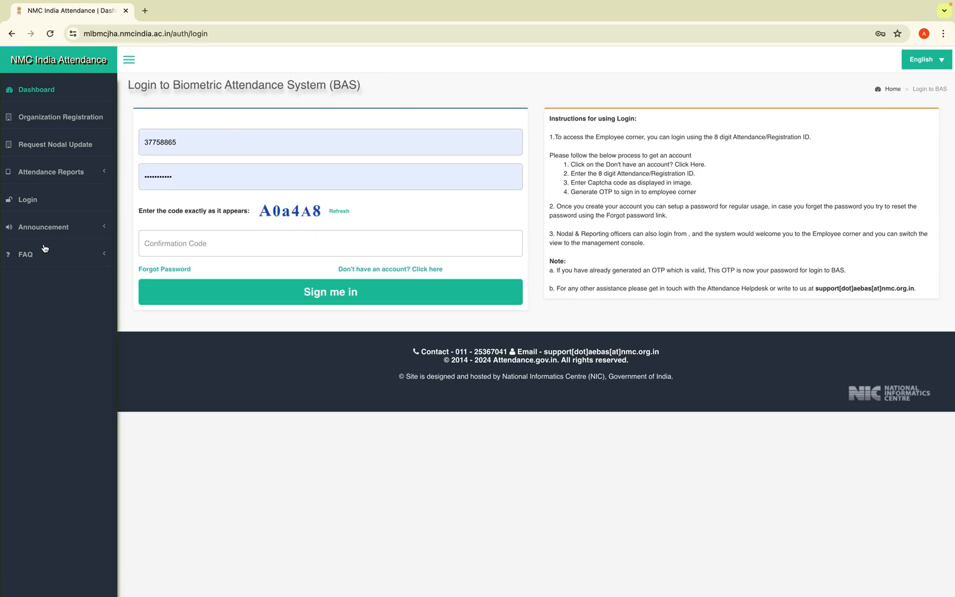
{"action": "left_click", "coordinate": [201, 142]}
{"action": "left_click", "coordinate": [205, 171]}
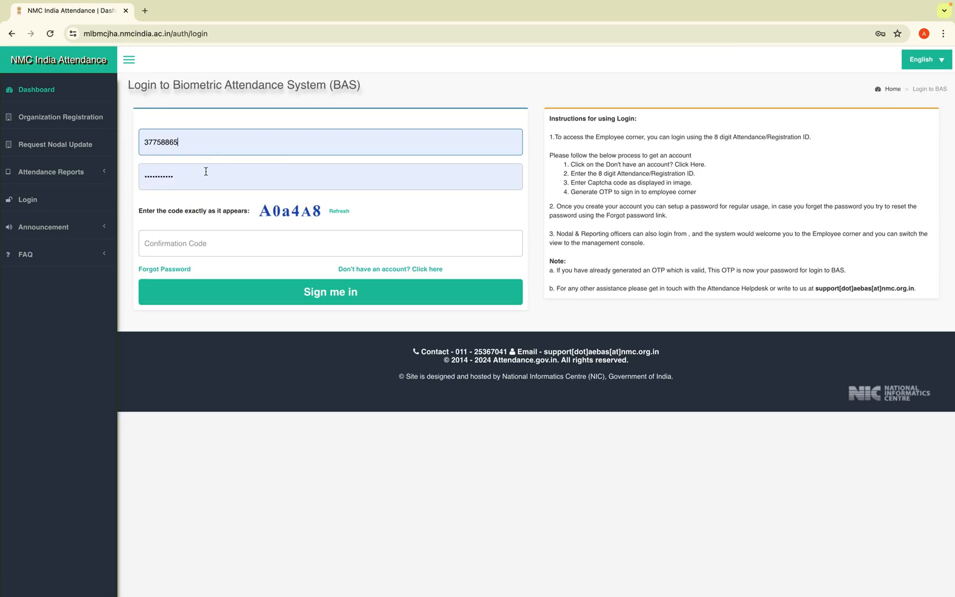
{"action": "left_click", "coordinate": [201, 177]}
{"action": "left_click", "coordinate": [231, 215]}
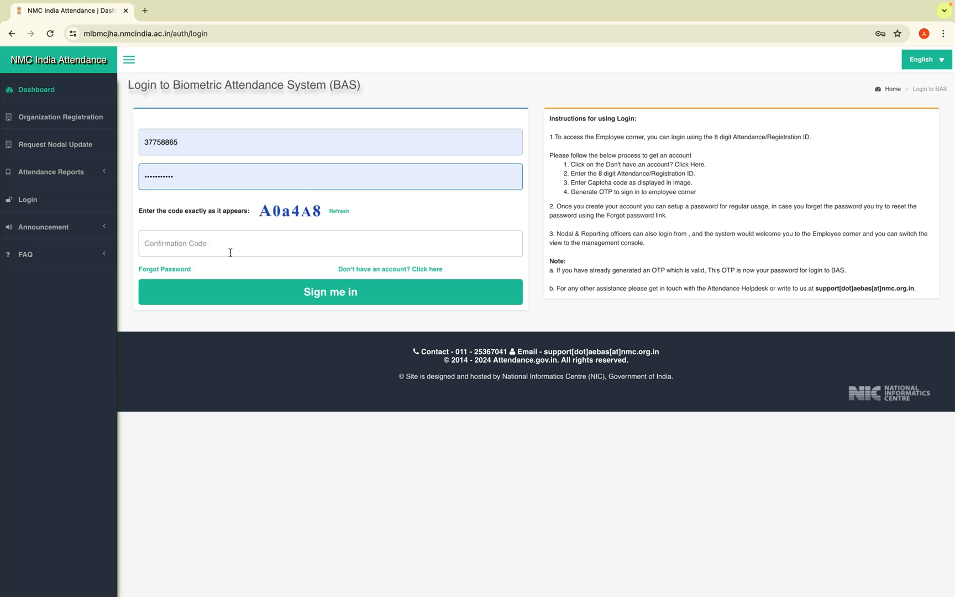
{"action": "left_click", "coordinate": [231, 245]}
{"action": "type", "text": "A"}
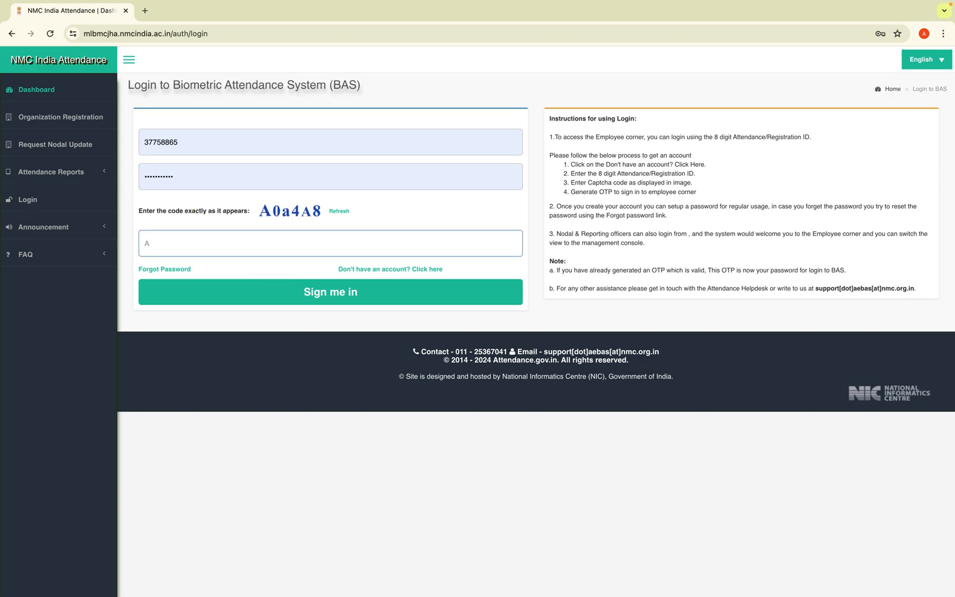
{"action": "type", "text": "0a4A8"}
{"action": "left_click", "coordinate": [333, 286]}
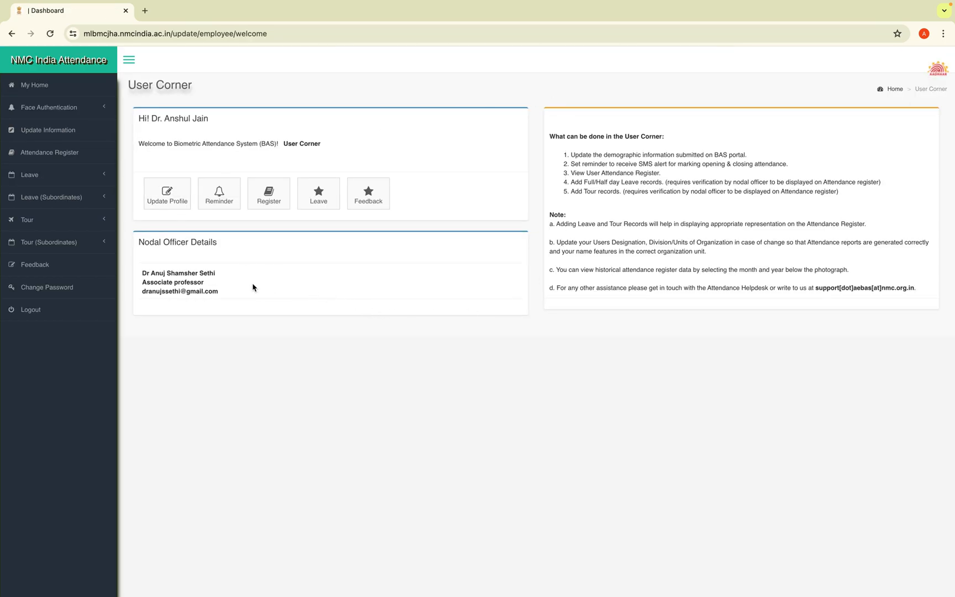
Load the 05-2024 attendance register and display its day-by-day grid for May
{"action": "left_click", "coordinate": [281, 197]}
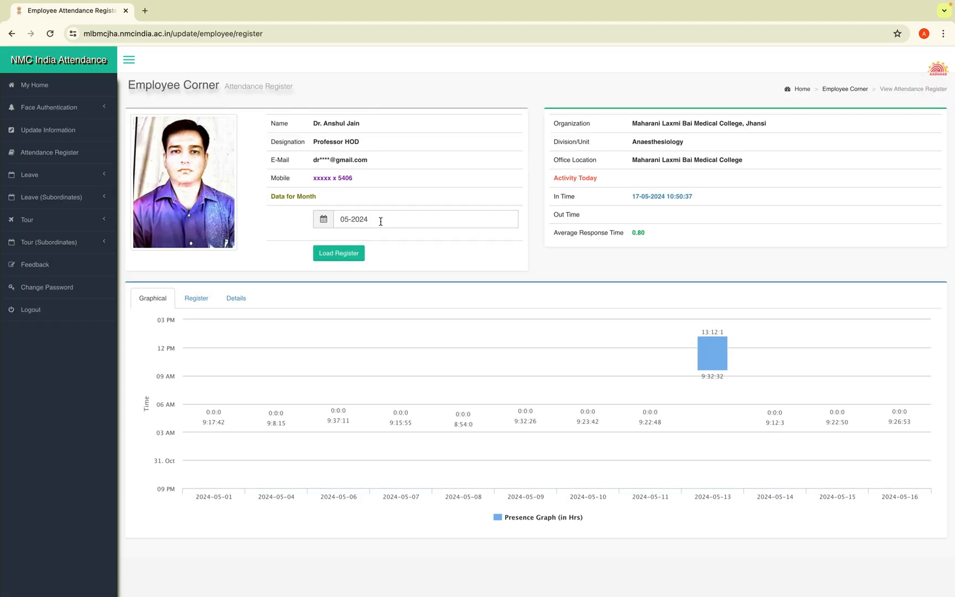
{"action": "left_click", "coordinate": [386, 220]}
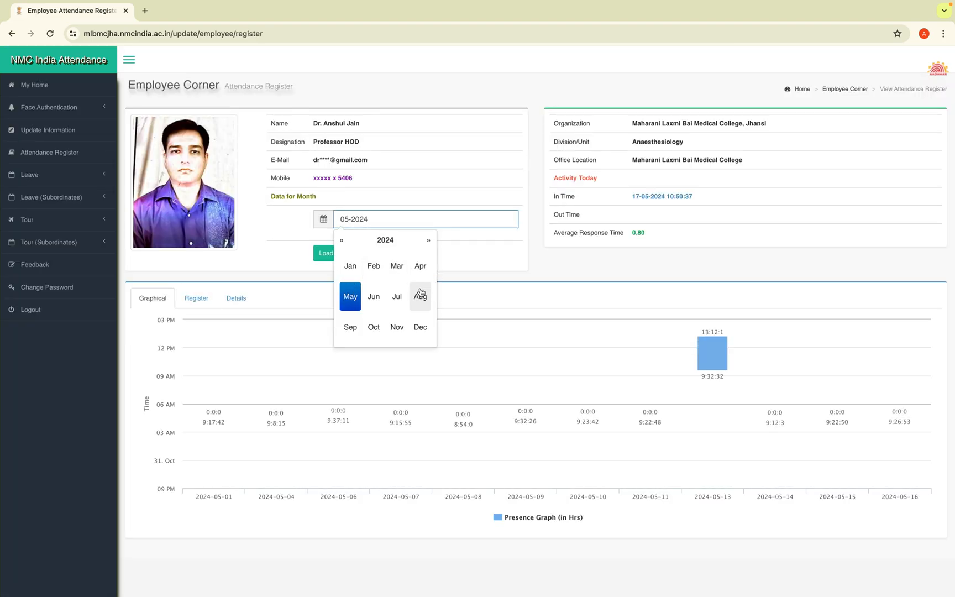
{"action": "left_click", "coordinate": [354, 294]}
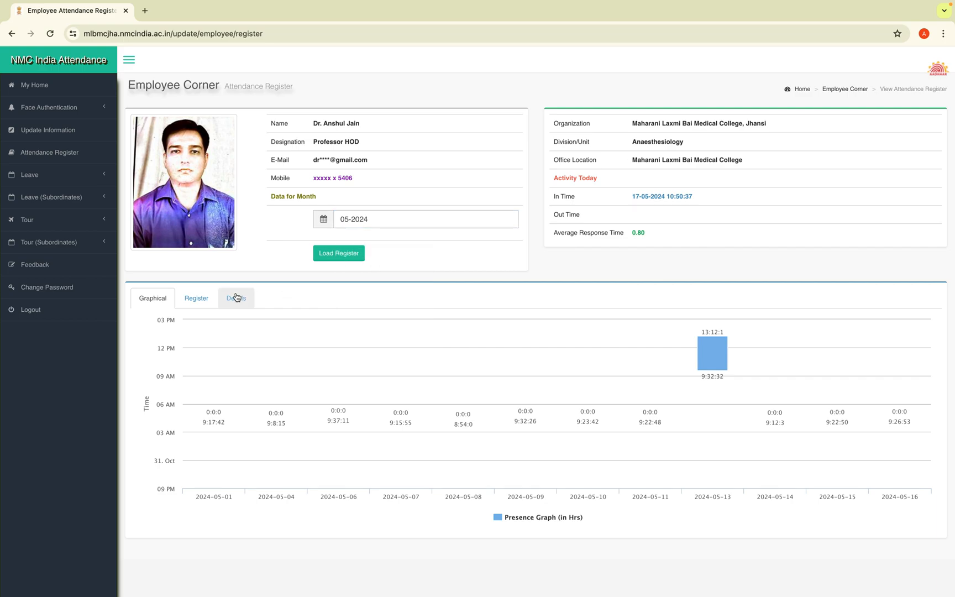
{"action": "left_click", "coordinate": [331, 257]}
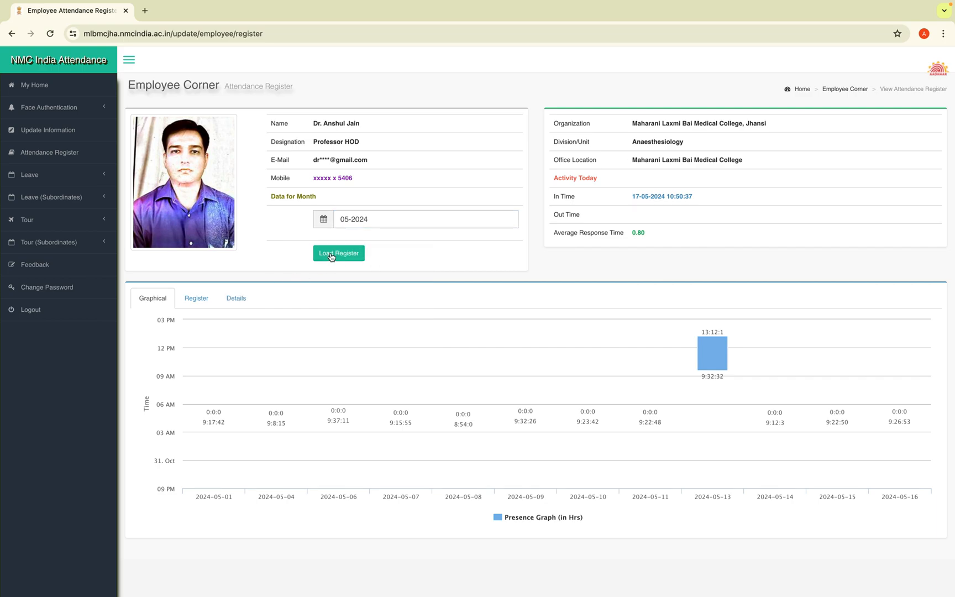
{"action": "left_click", "coordinate": [197, 299]}
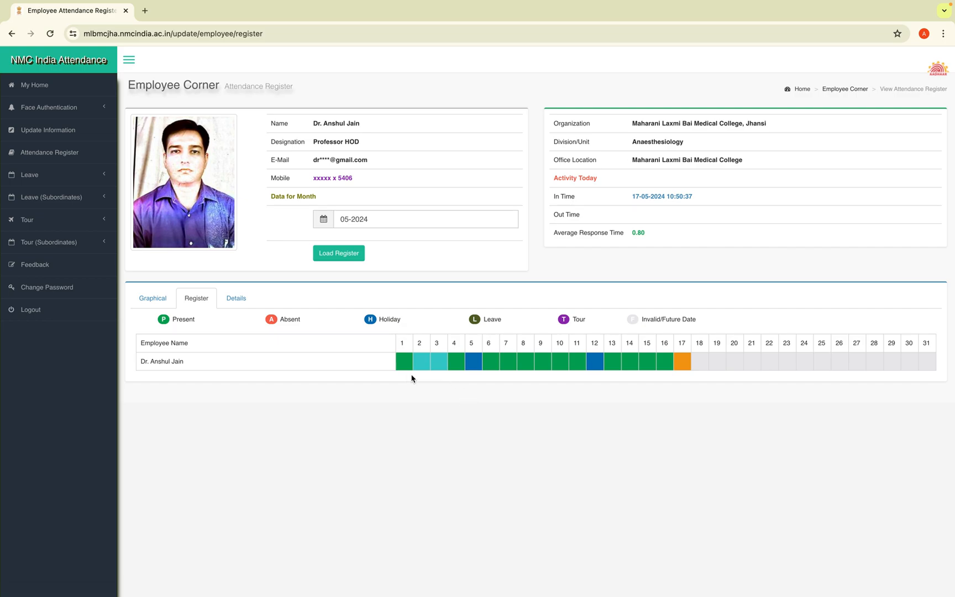